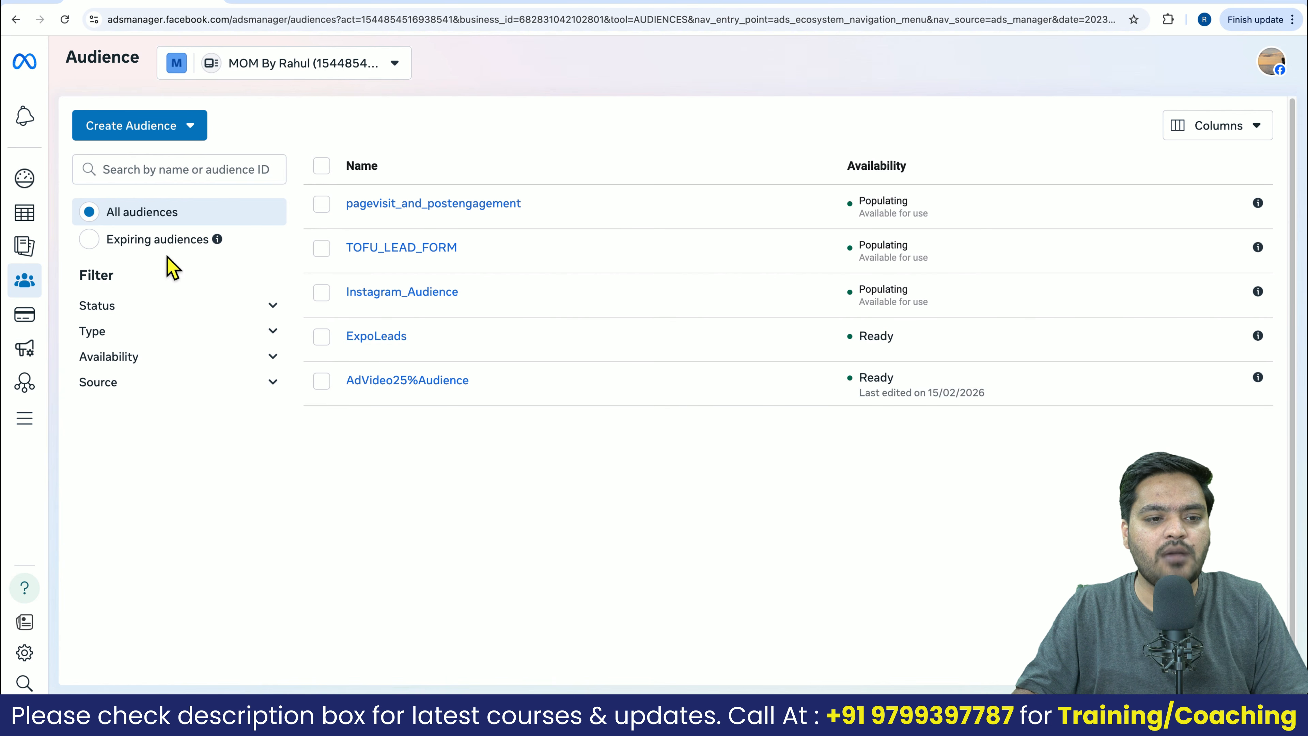
# Start a new lookalike audience and select the Meta pixel as its value-based source
pyautogui.click(165, 138)
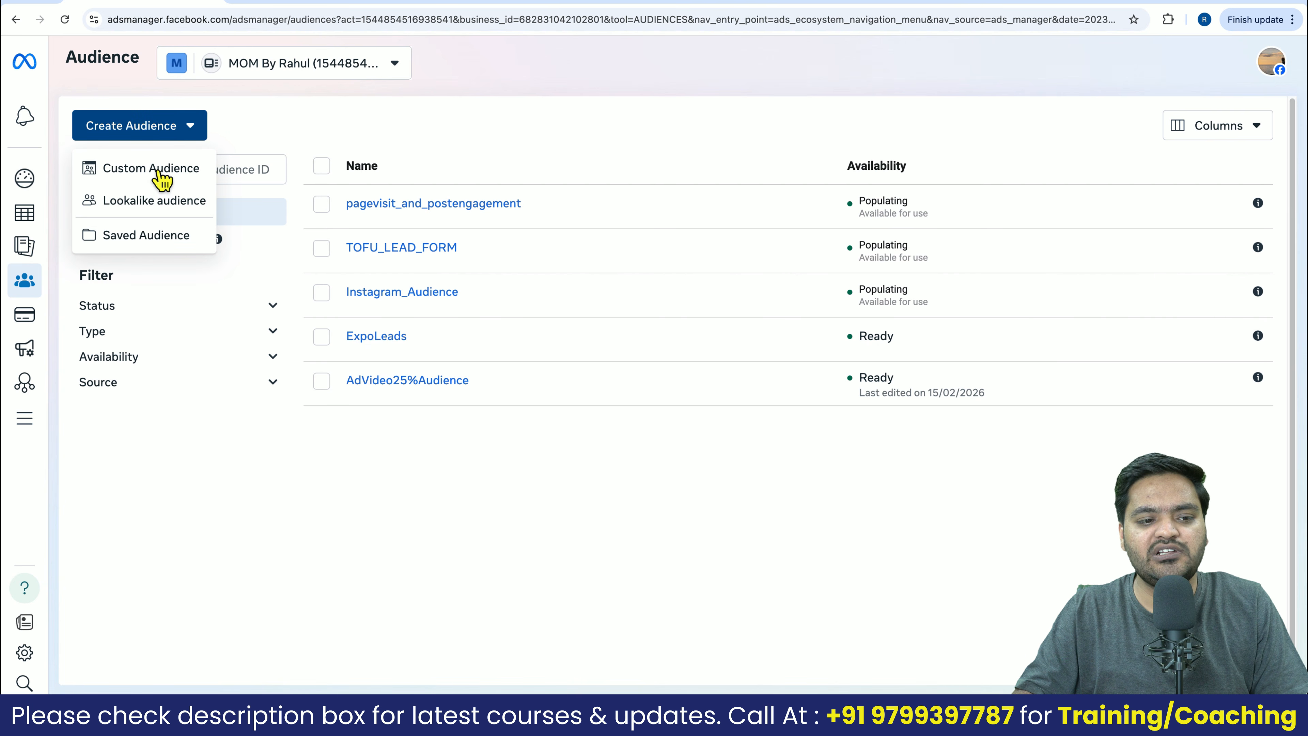
pyautogui.moveTo(150, 215)
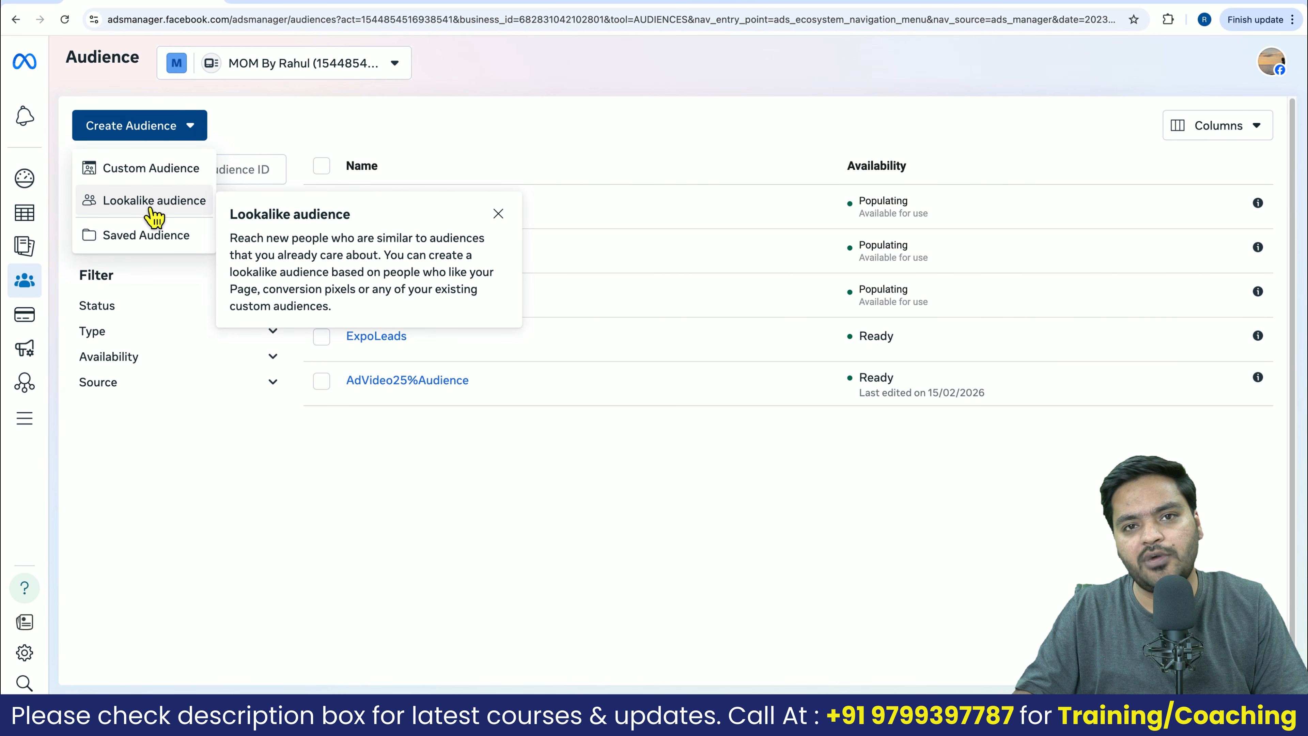
pyautogui.click(151, 208)
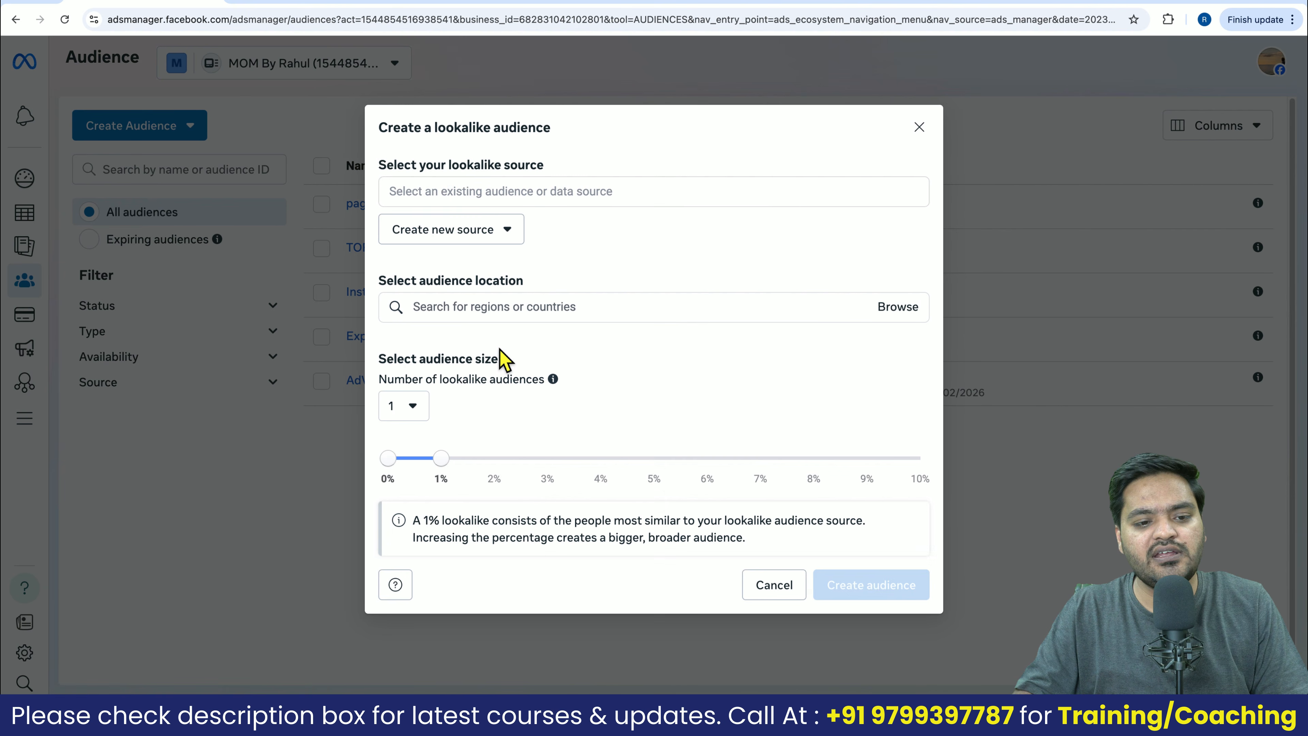
pyautogui.moveTo(380, 166); pyautogui.dragTo(543, 170)
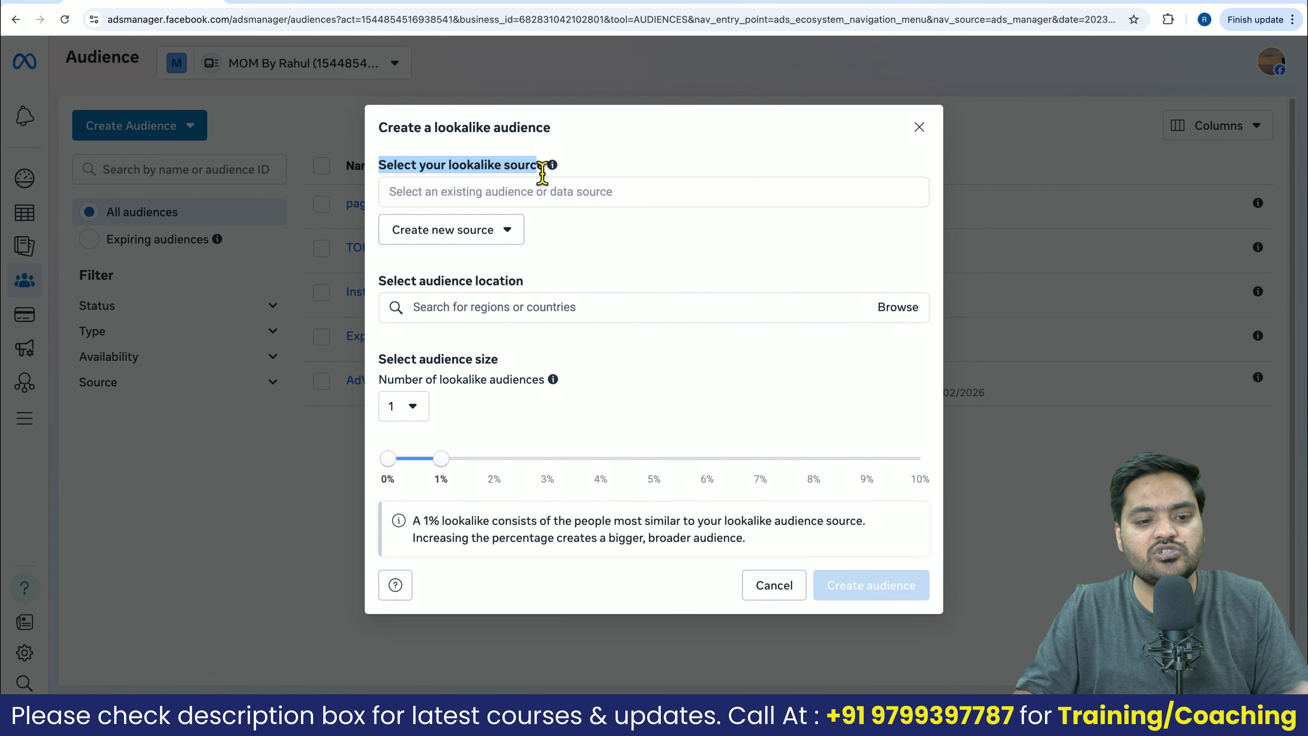
pyautogui.click(564, 205)
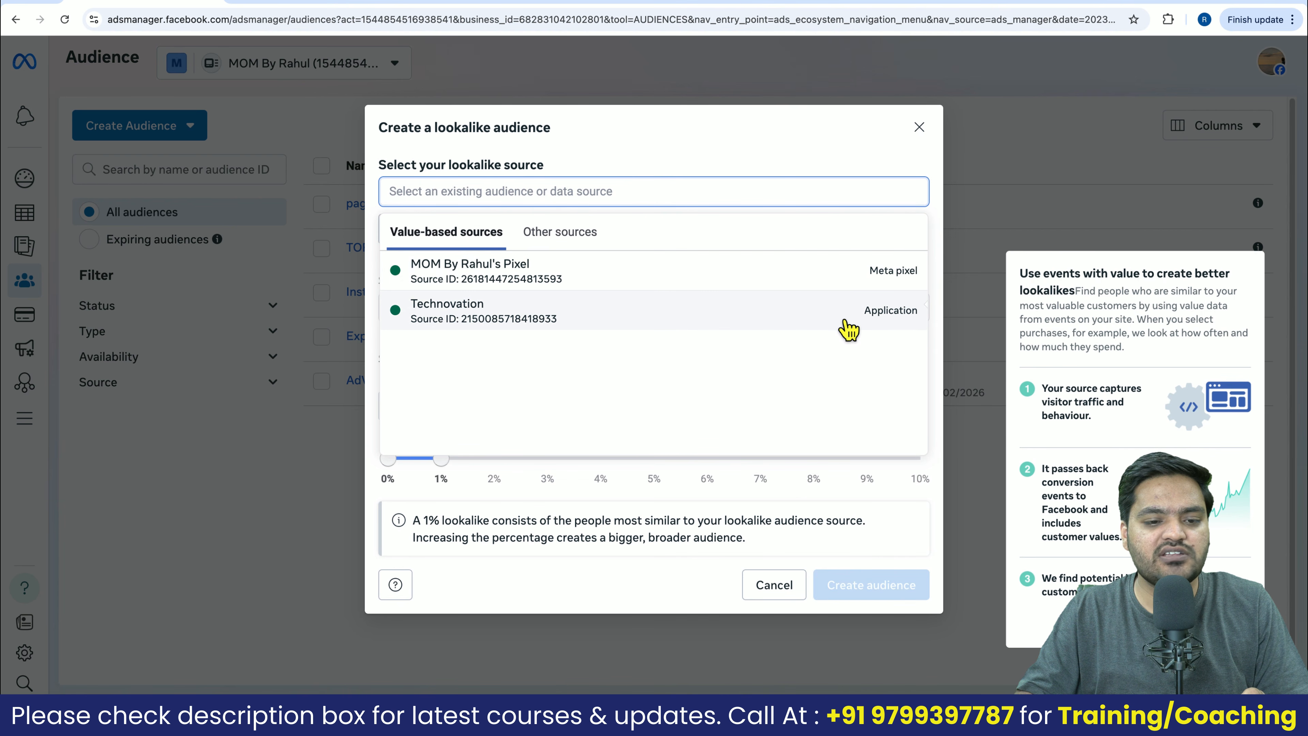
pyautogui.click(623, 283)
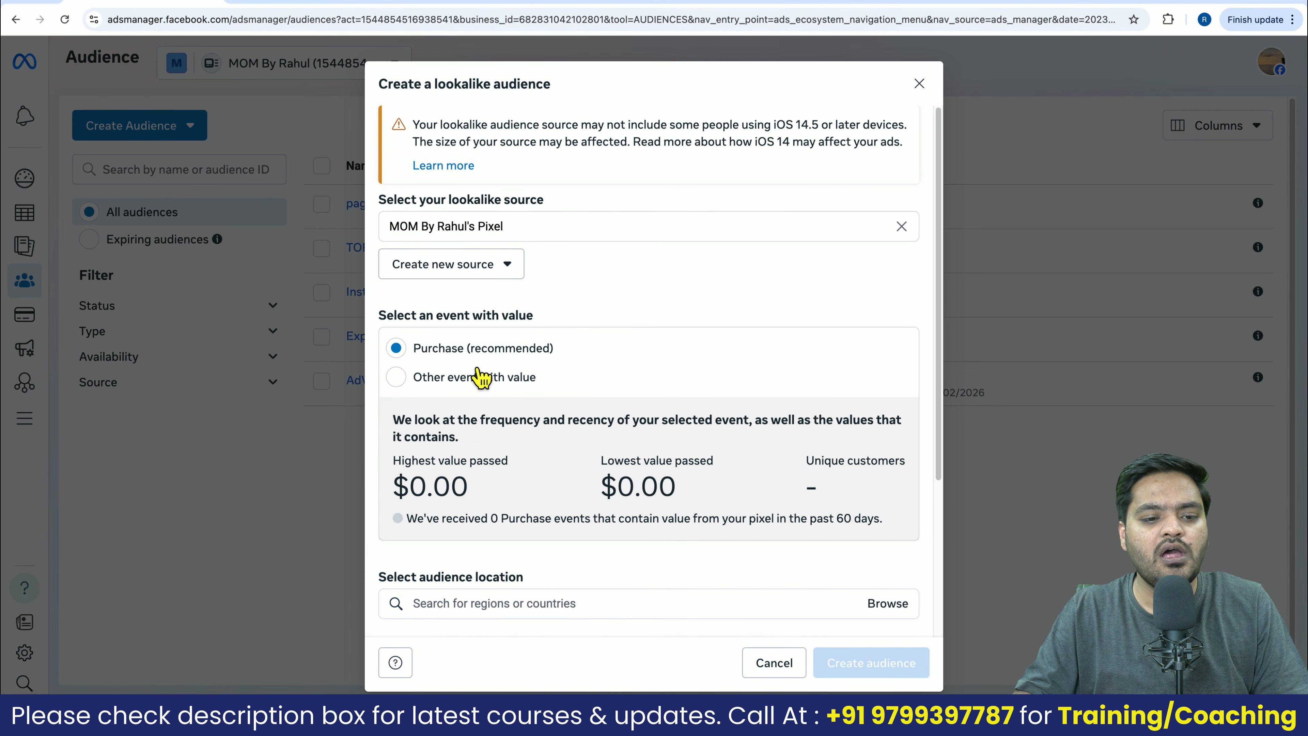
# Review the value event options offered for the selected pixel source
pyautogui.scroll(-1, 585, 291)
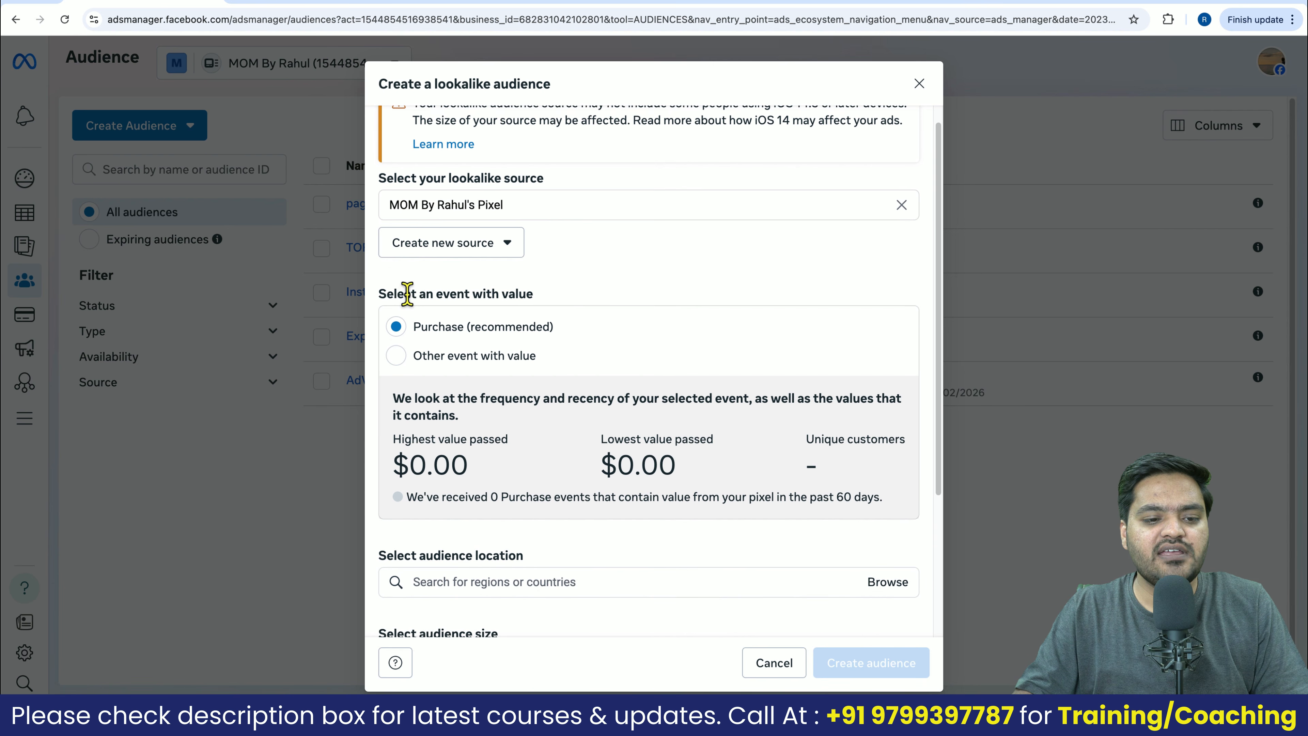
pyautogui.moveTo(394, 293); pyautogui.dragTo(535, 293)
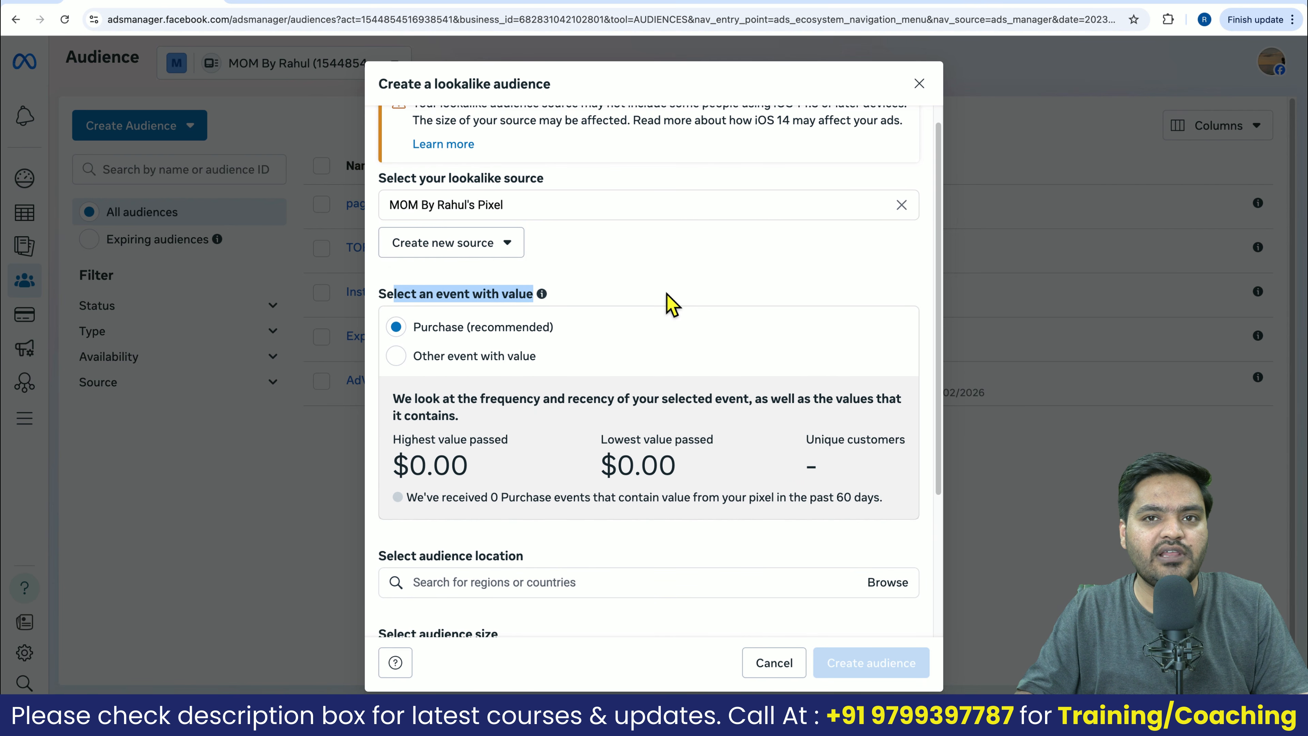
pyautogui.scroll(-3, 642, 333)
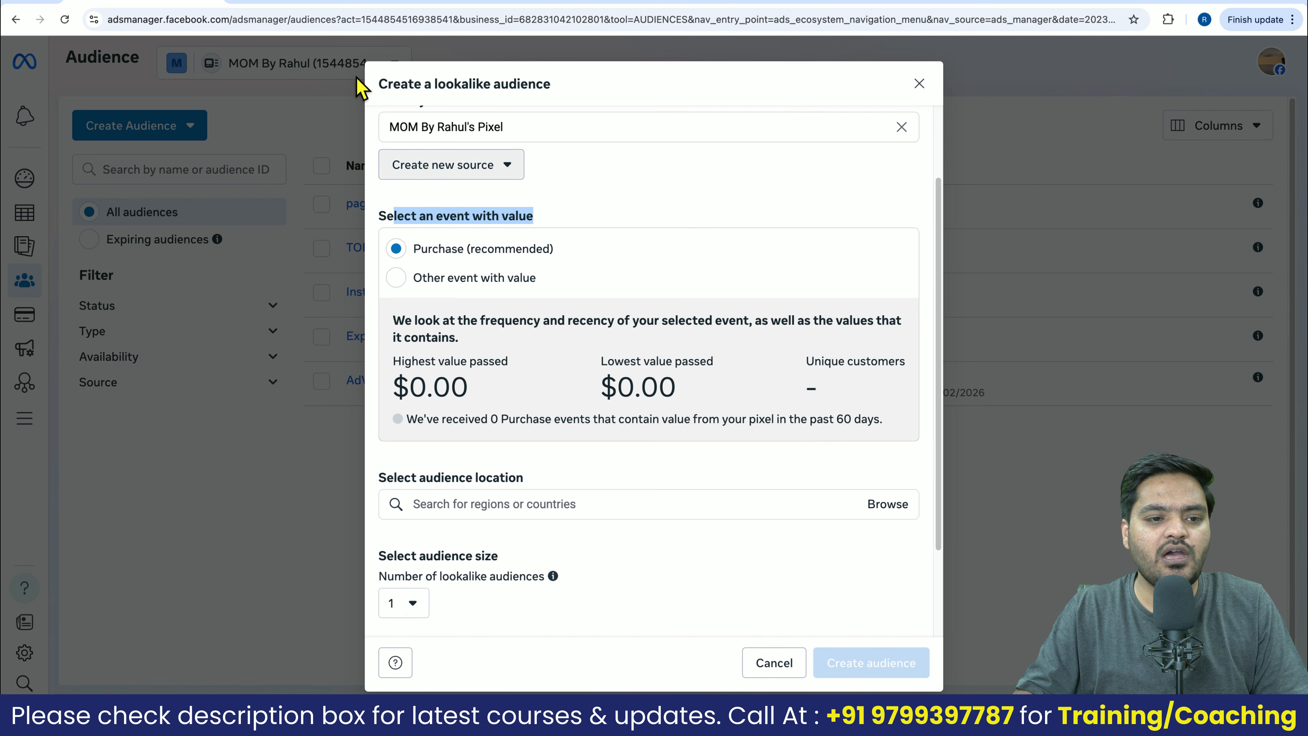
# Switch to the WordPress site and review the Meta pixel script in WPCode's global header code
pyautogui.click(462, 3)
pyautogui.moveTo(82, 50)
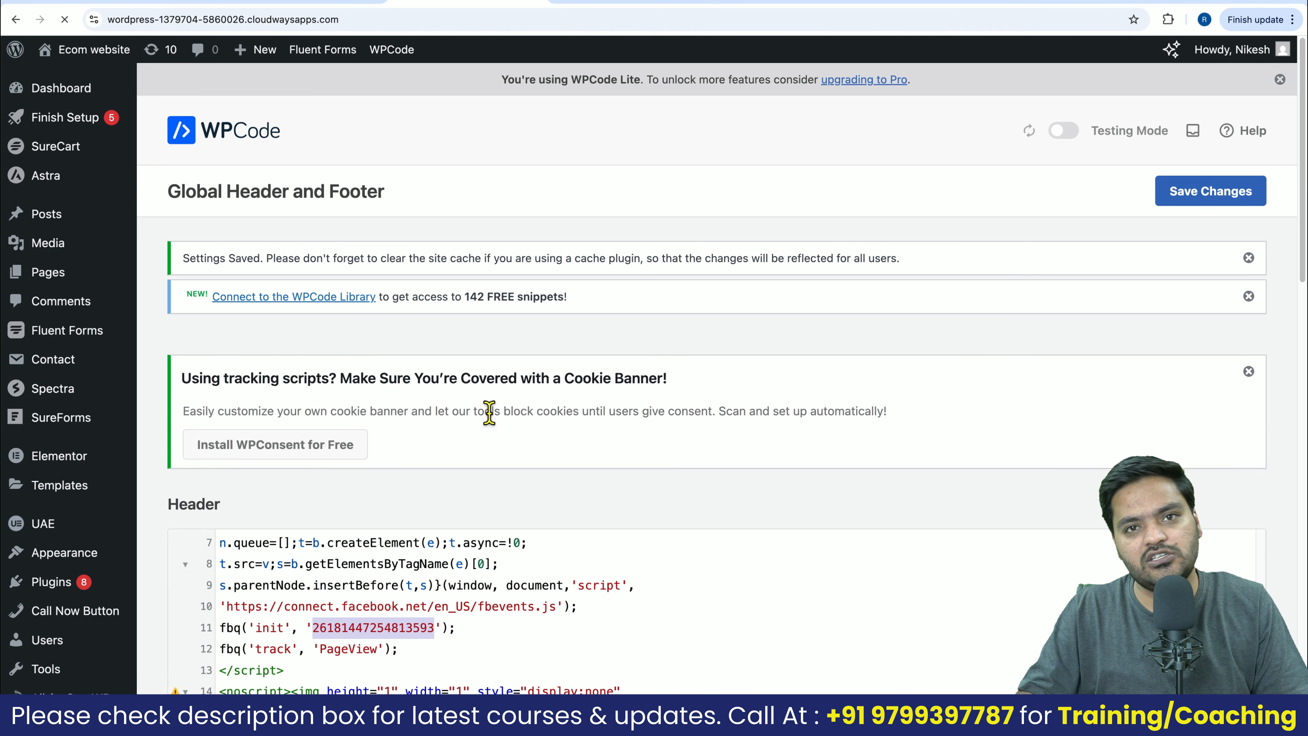
pyautogui.scroll(-10, 487, 415)
pyautogui.scroll(-3, 463, 420)
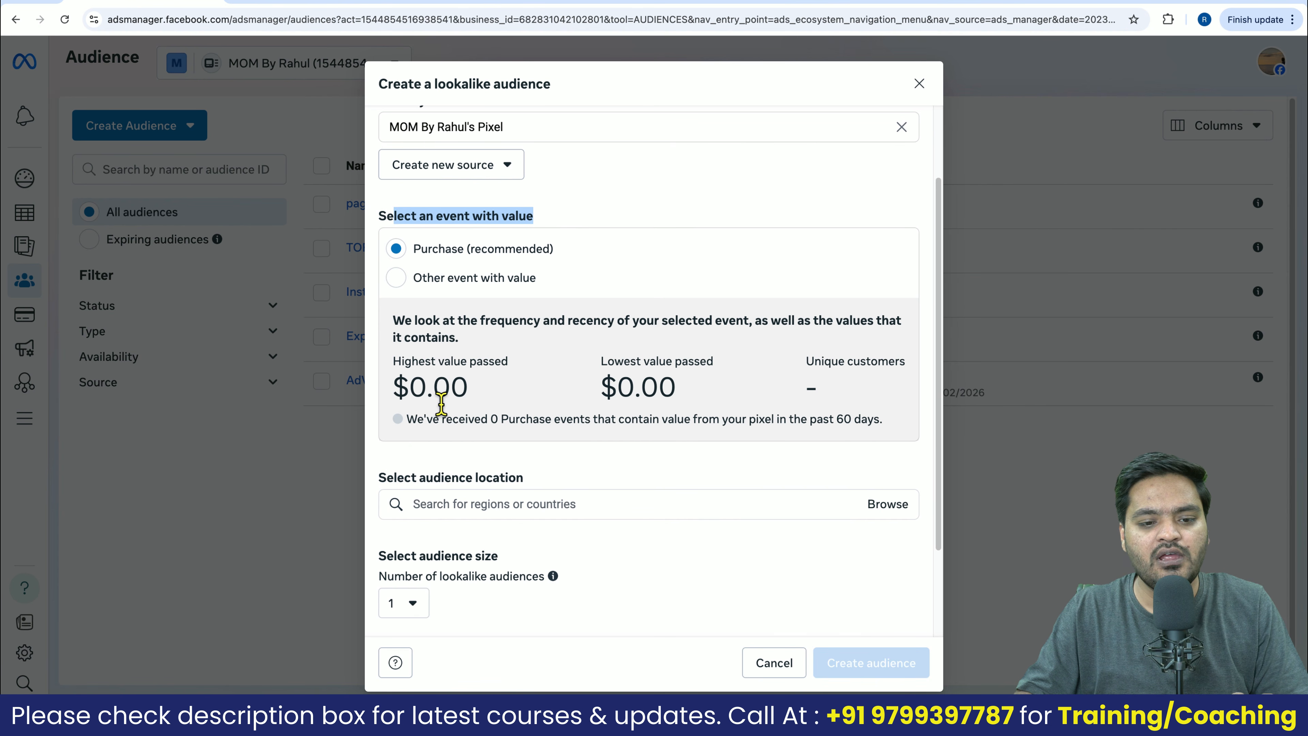
# Return to the lookalike audience form in Ads Manager and read how the selected event's frequency, recency and values are evaluated
pyautogui.moveTo(395, 317); pyautogui.dragTo(662, 338)
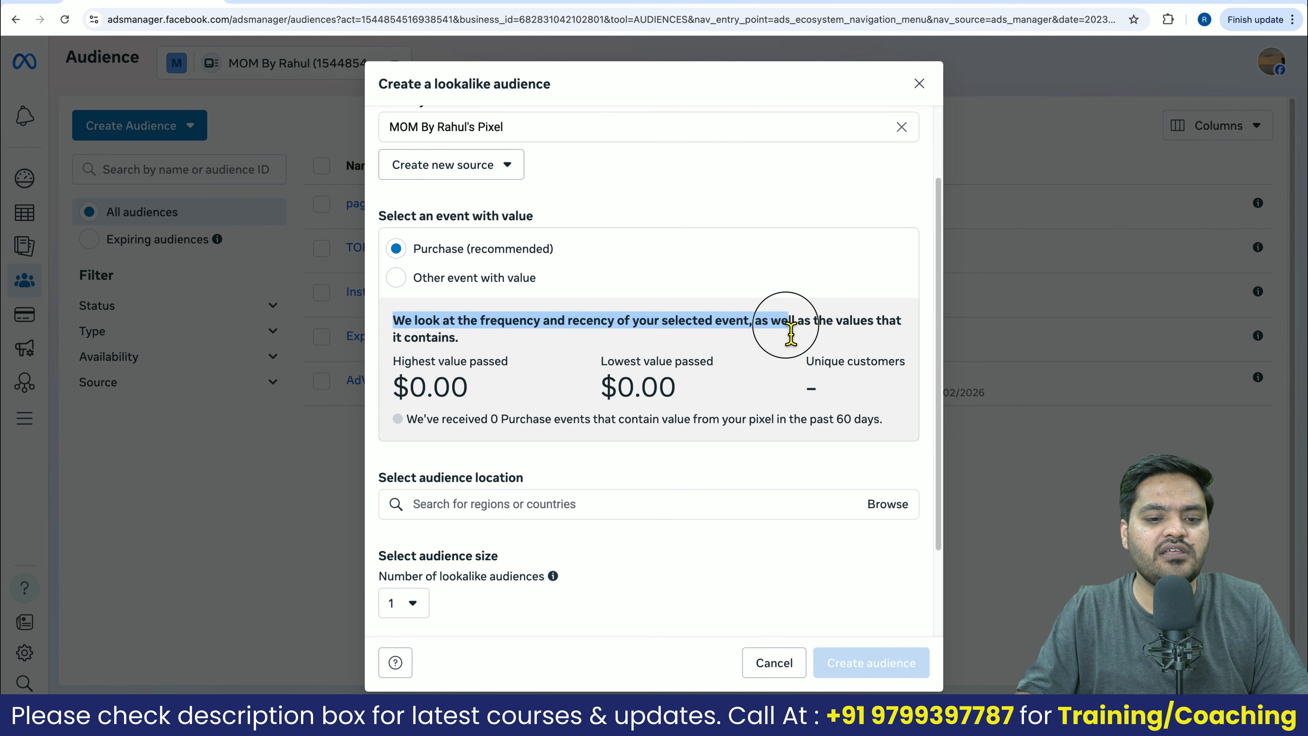
pyautogui.click(584, 334)
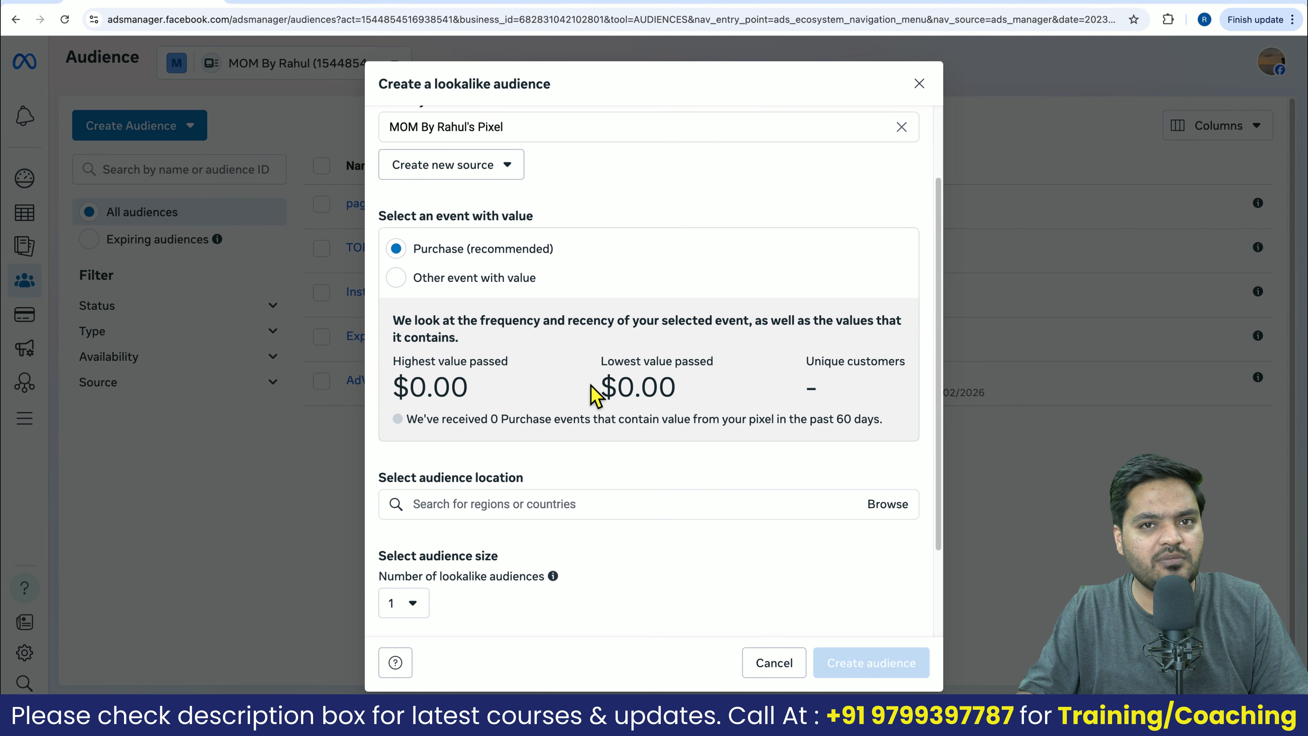
pyautogui.scroll(-2, 595, 394)
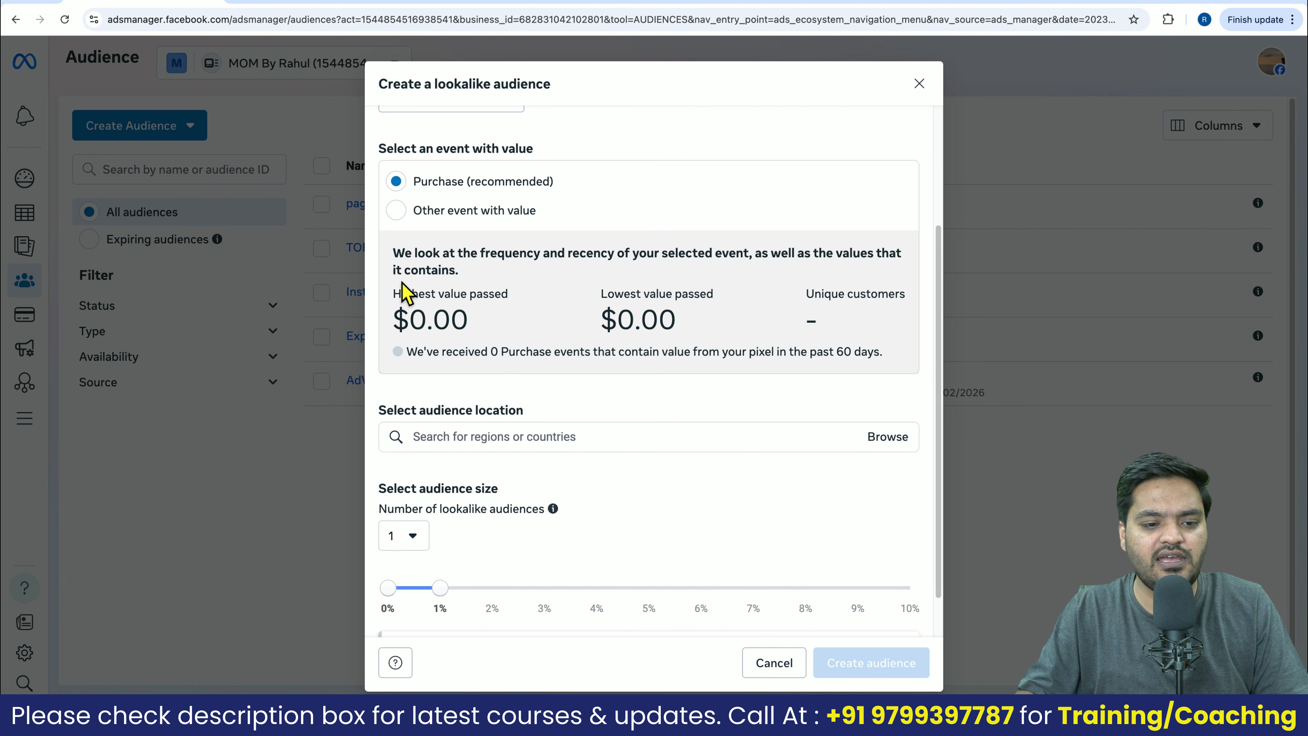
pyautogui.scroll(-1, 549, 420)
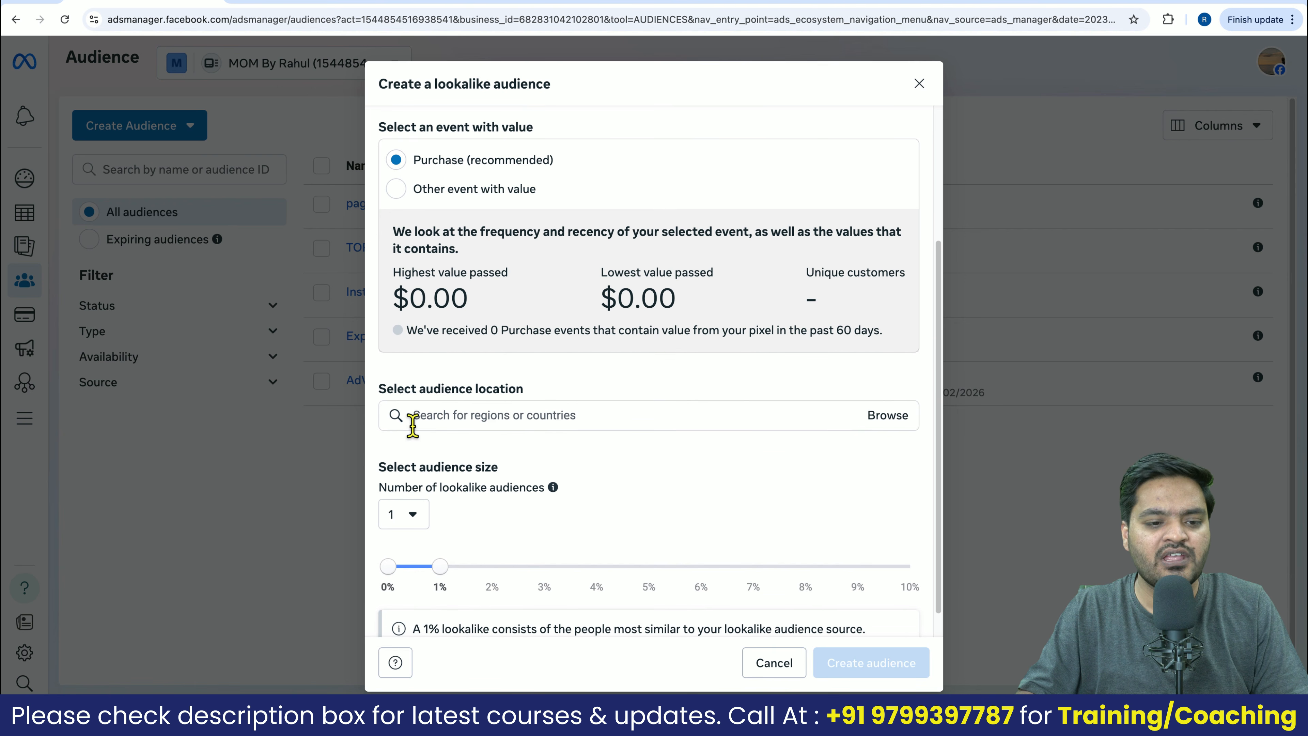
# Set the lookalike audience location to India
pyautogui.click(561, 416)
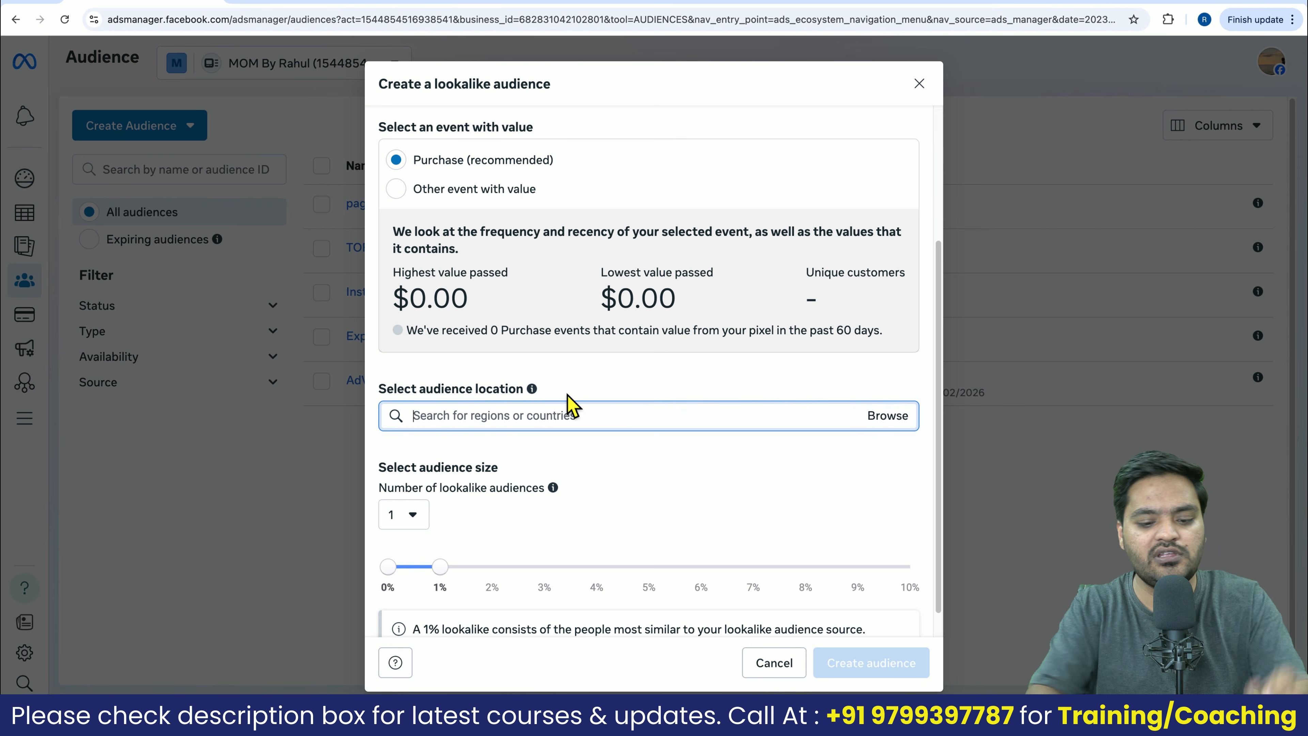
pyautogui.write('india')
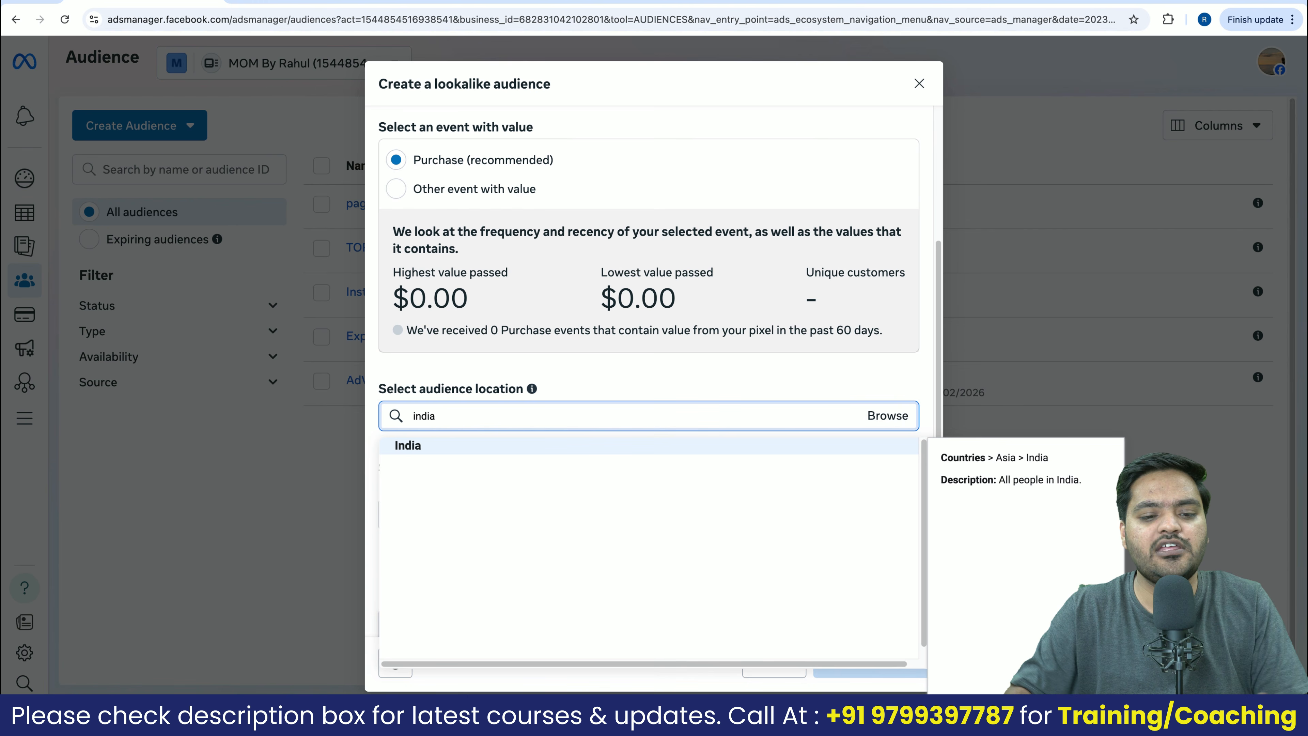
pyautogui.click(433, 447)
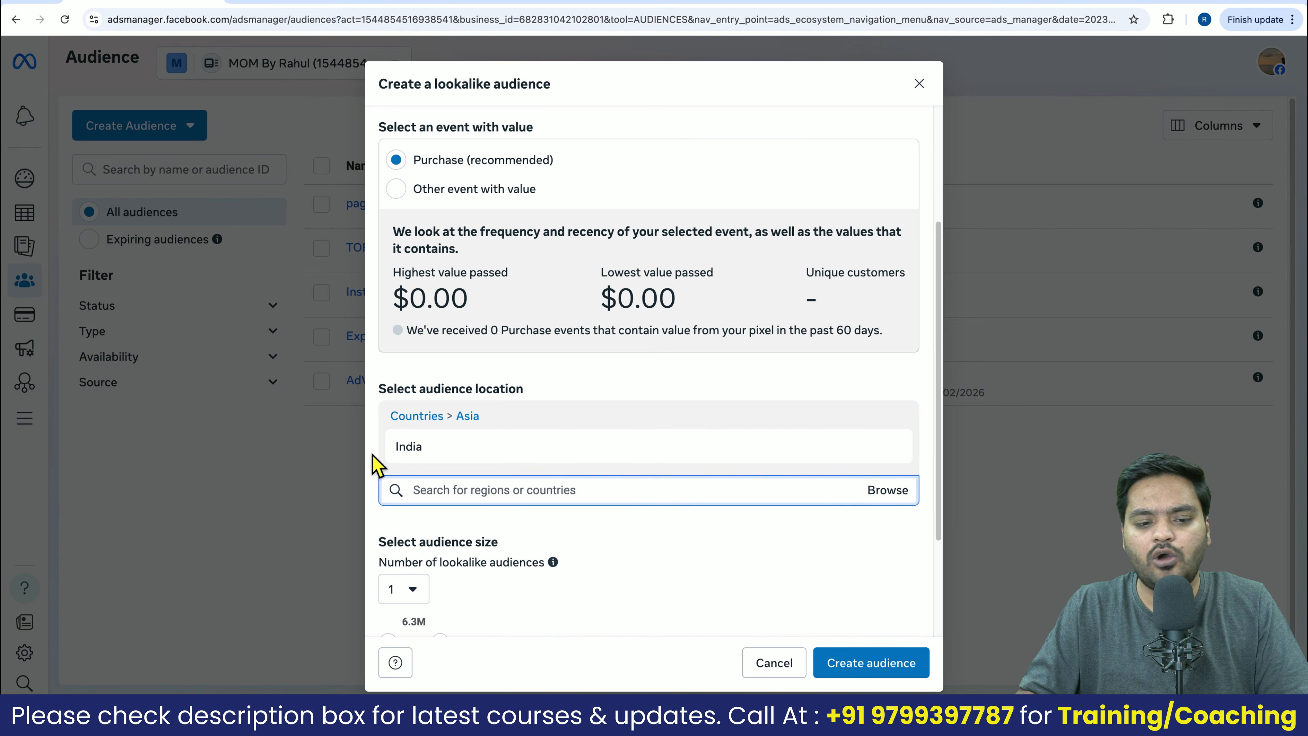
# Set the number of lookalike audiences to 2 in the audience size section
pyautogui.scroll(-3, 378, 466)
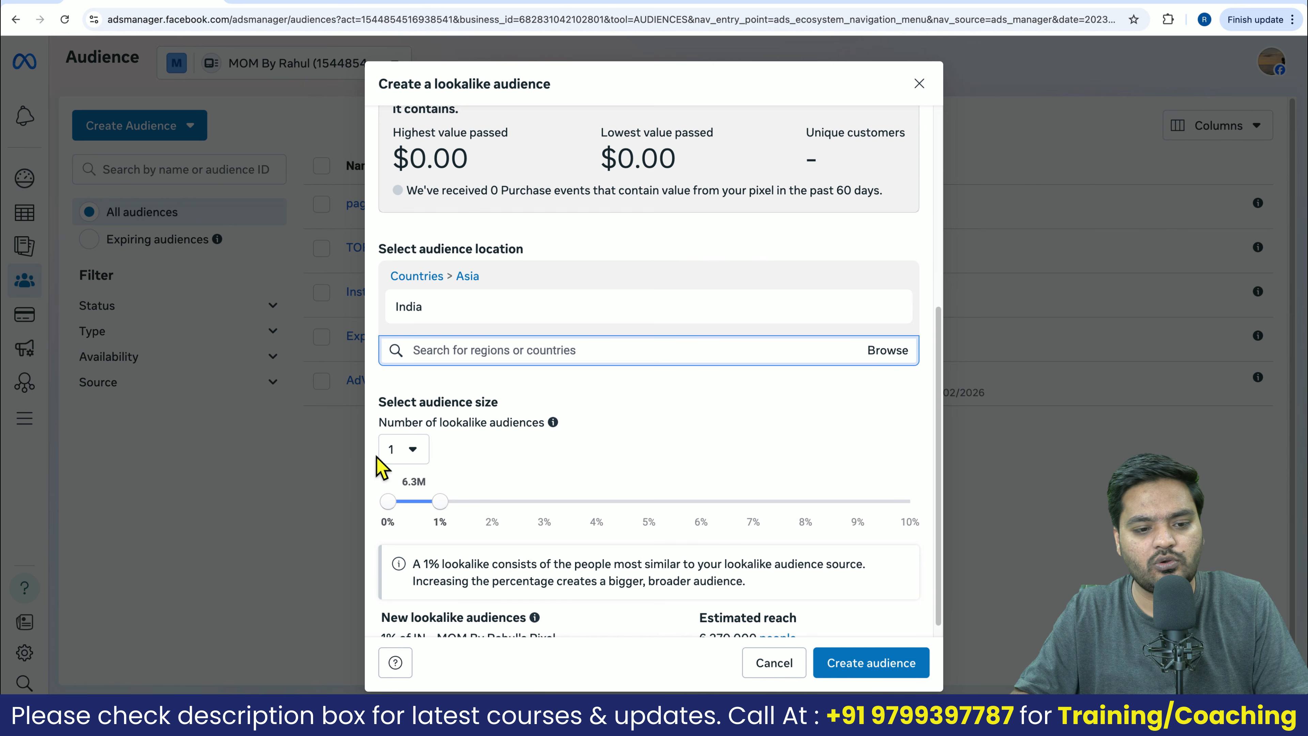
pyautogui.moveTo(384, 407); pyautogui.dragTo(511, 418)
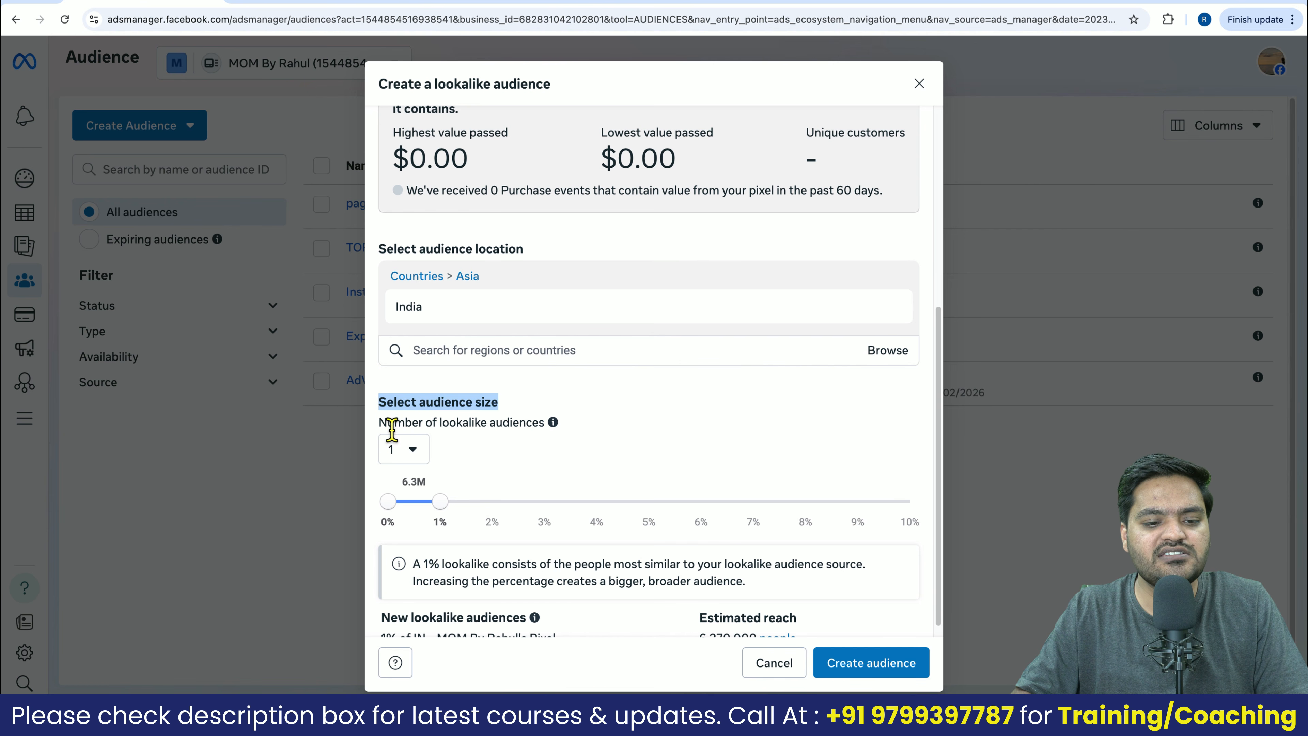
pyautogui.click(526, 428)
pyautogui.scroll(-1, 525, 458)
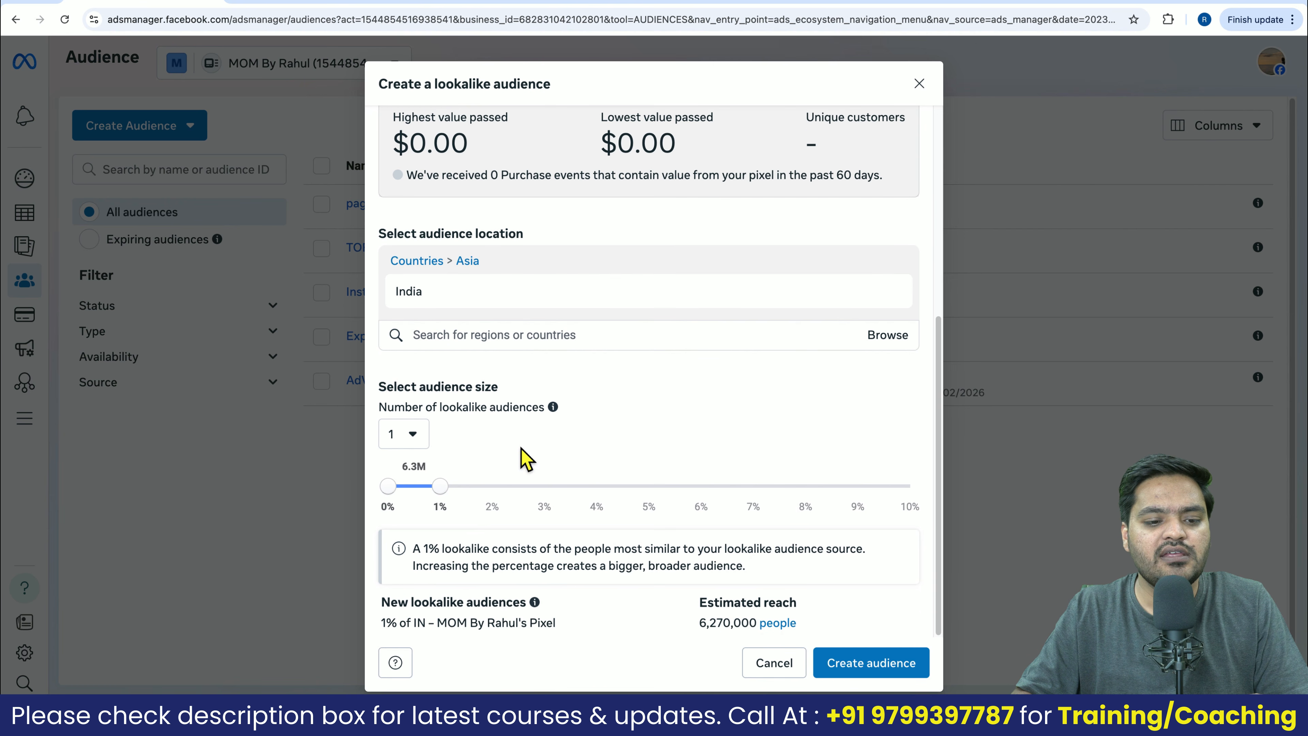
pyautogui.click(410, 442)
pyautogui.click(457, 508)
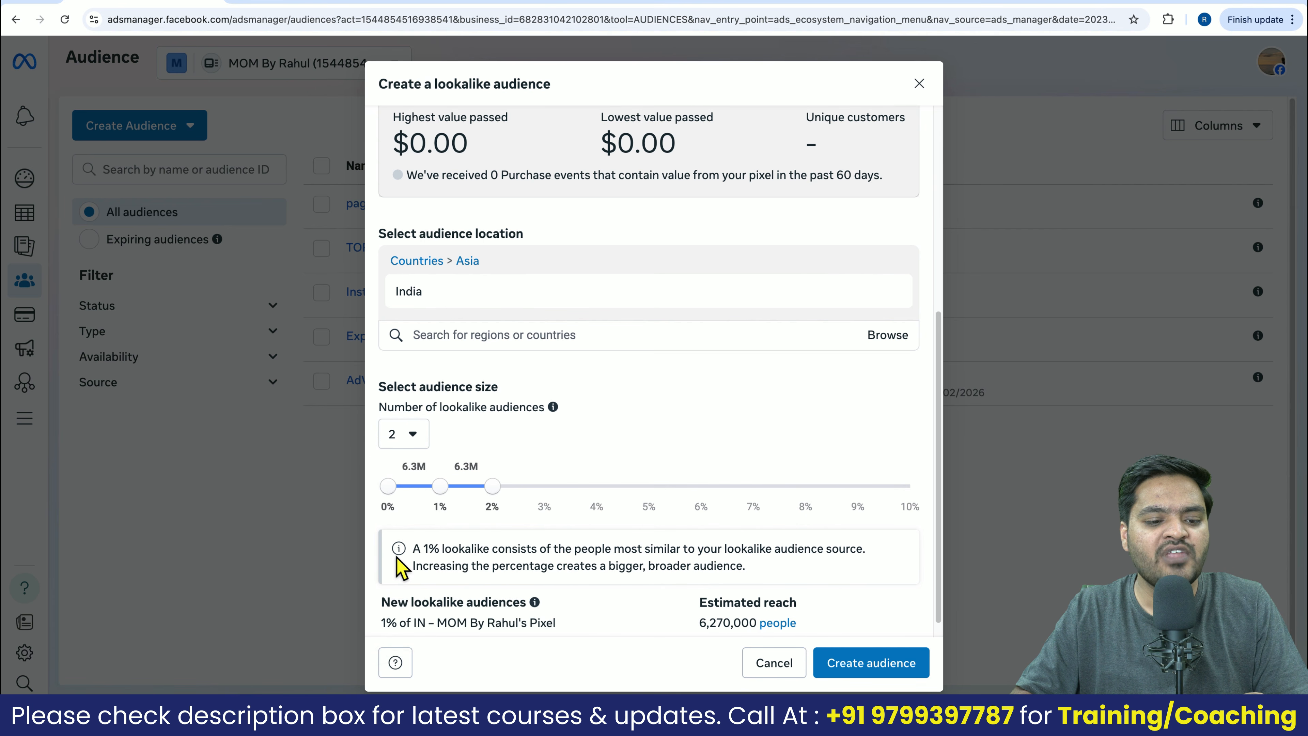
# Read the note explaining how the lookalike percentage affects similarity to the source and audience breadth
pyautogui.moveTo(425, 554); pyautogui.dragTo(534, 547)
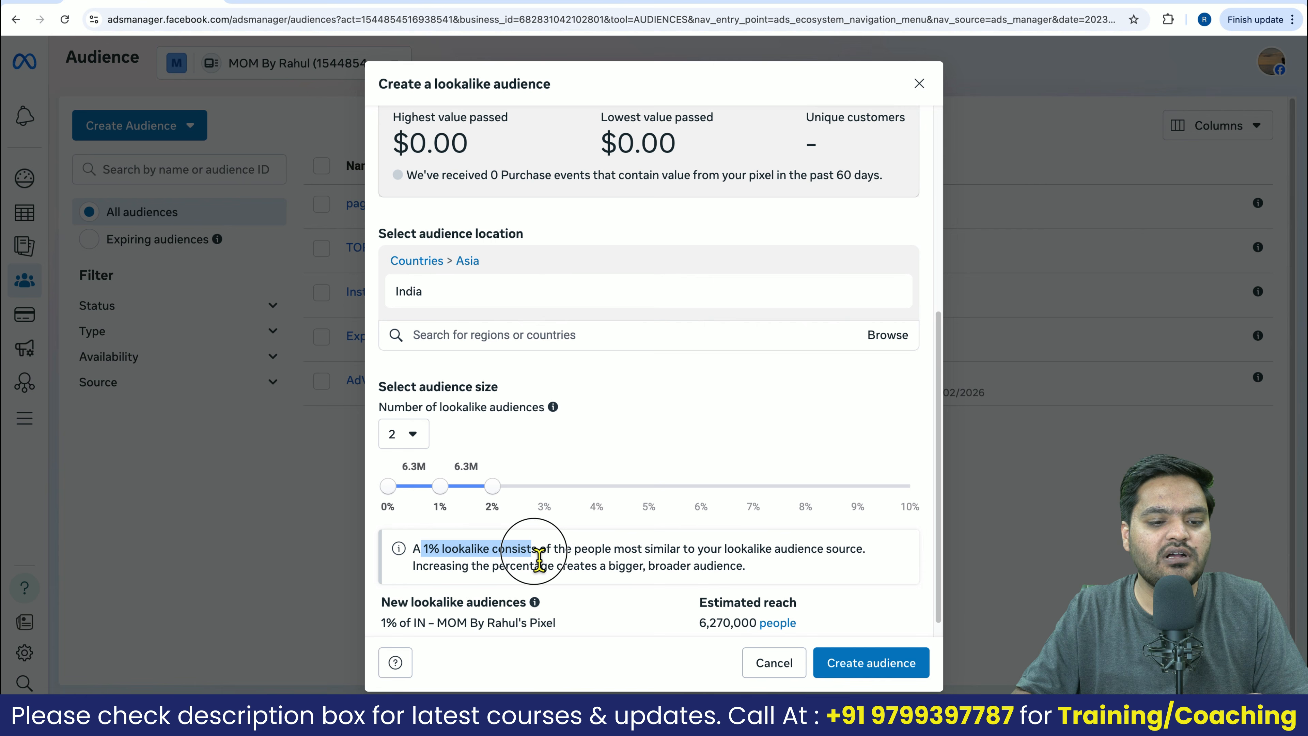
pyautogui.click(599, 560)
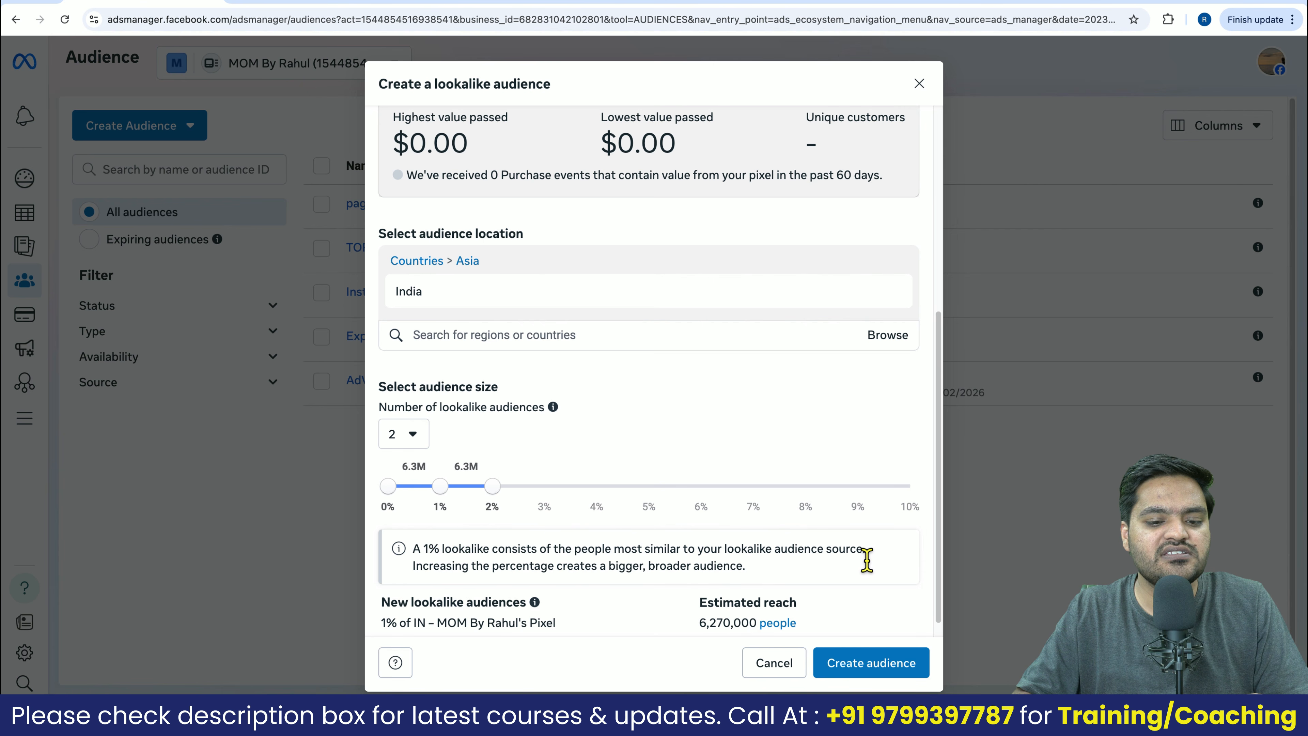
pyautogui.moveTo(421, 573); pyautogui.dragTo(762, 577)
pyautogui.click(698, 458)
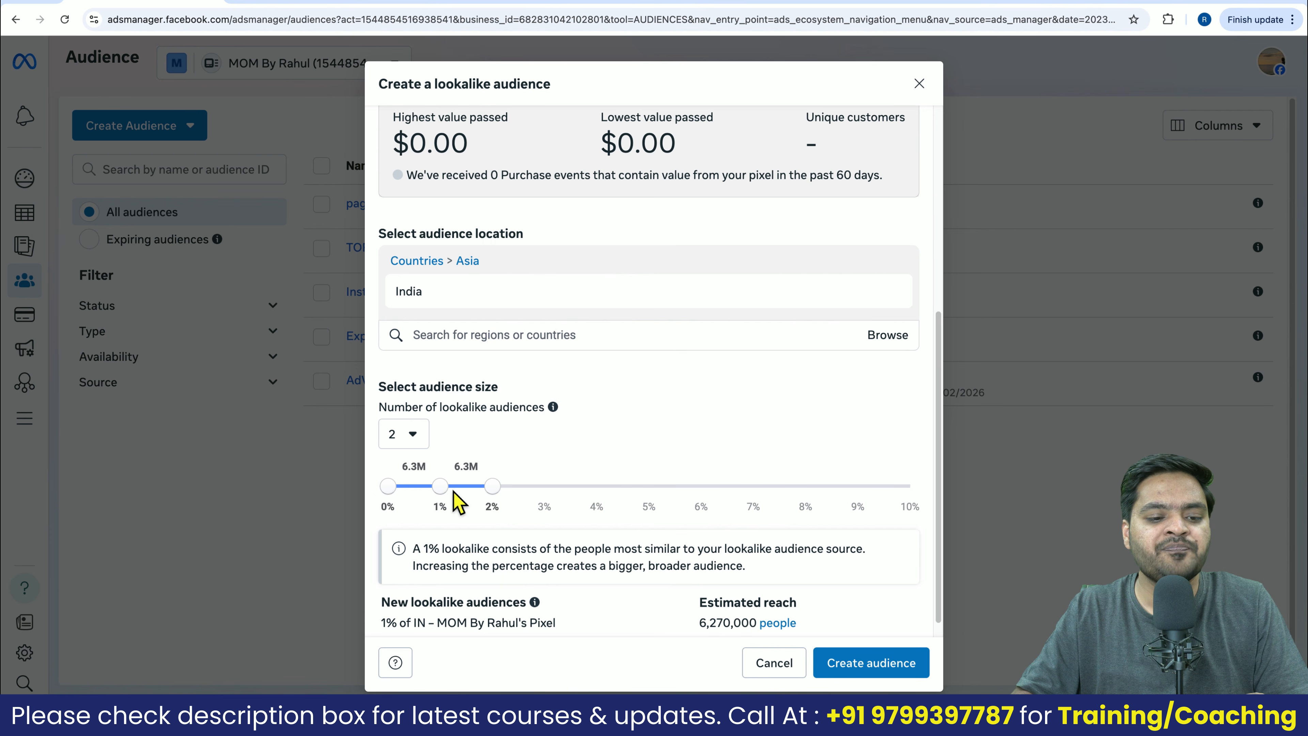
# Reduce the number of lookalike audiences to 1 and widen its size range to 10%
pyautogui.click(492, 486)
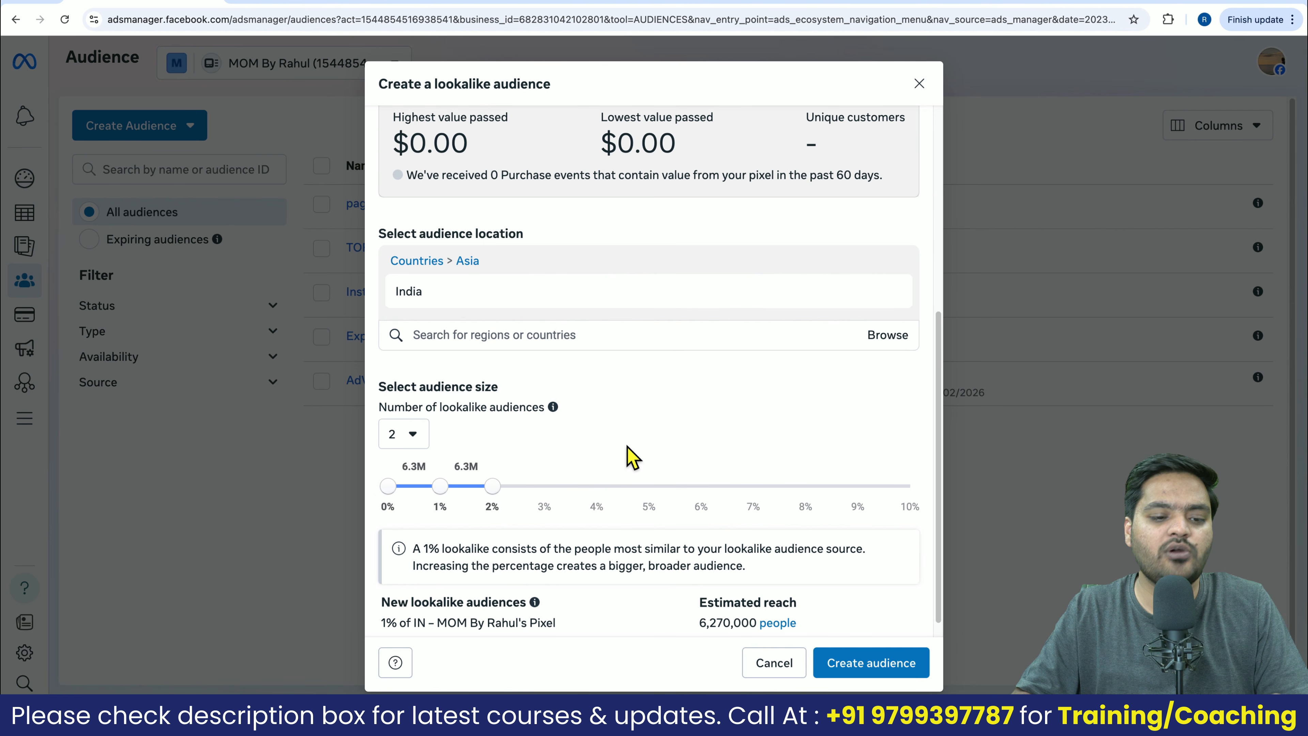
pyautogui.click(415, 437)
pyautogui.click(414, 473)
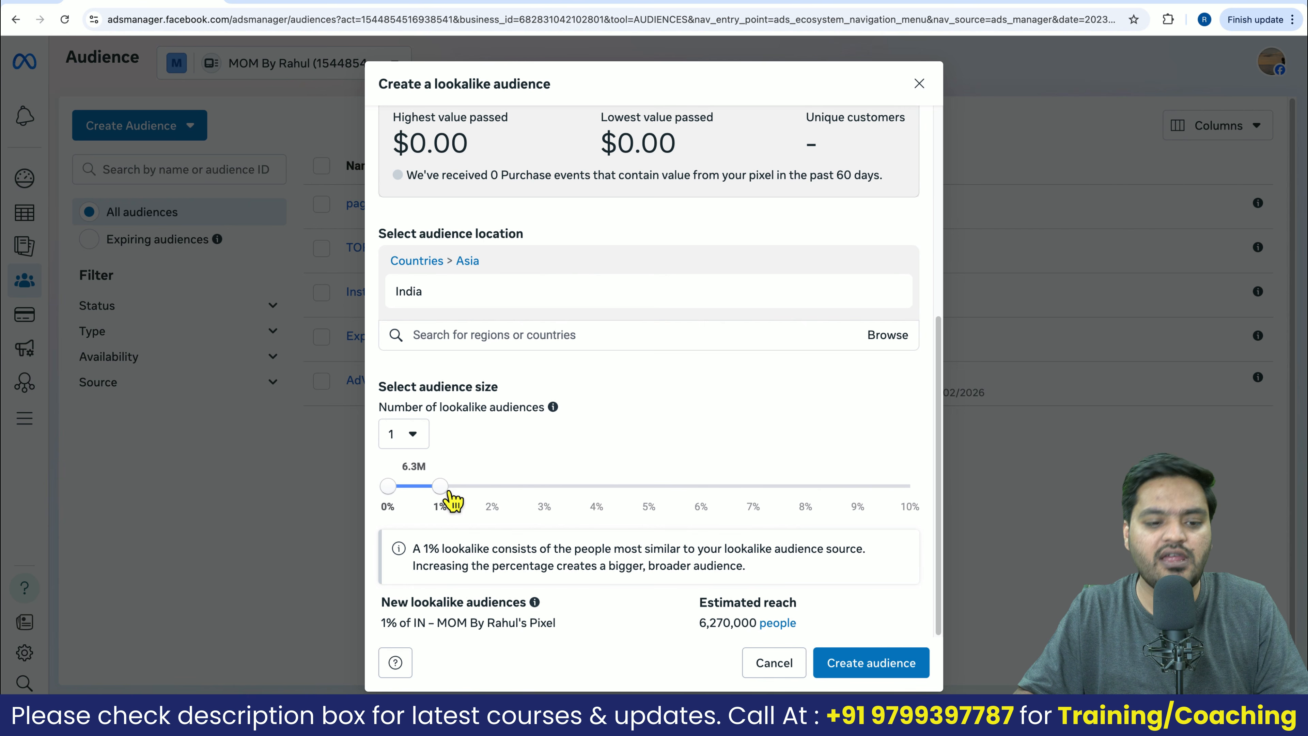
pyautogui.moveTo(452, 500); pyautogui.dragTo(925, 509)
pyautogui.moveTo(639, 474); pyautogui.dragTo(691, 474)
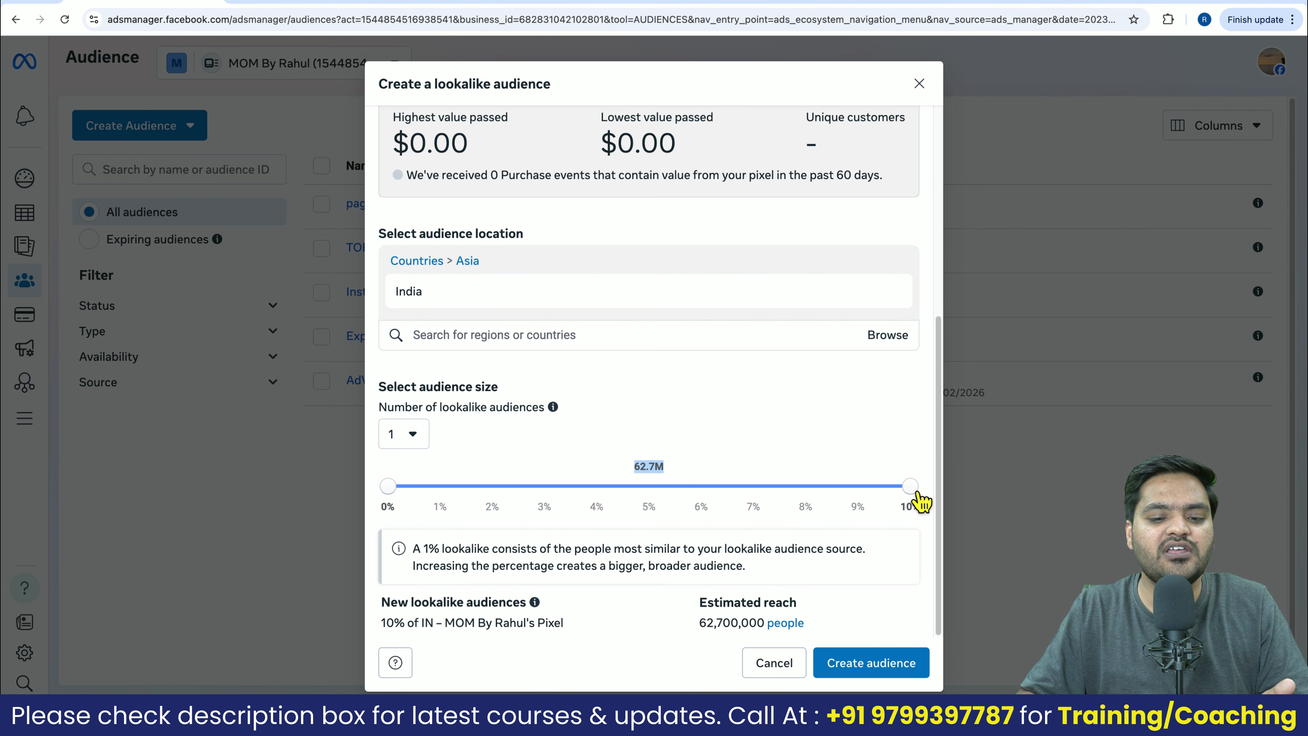
# Narrow the lookalike audience size to 1% and try to create the audience
pyautogui.moveTo(917, 493); pyautogui.dragTo(425, 490)
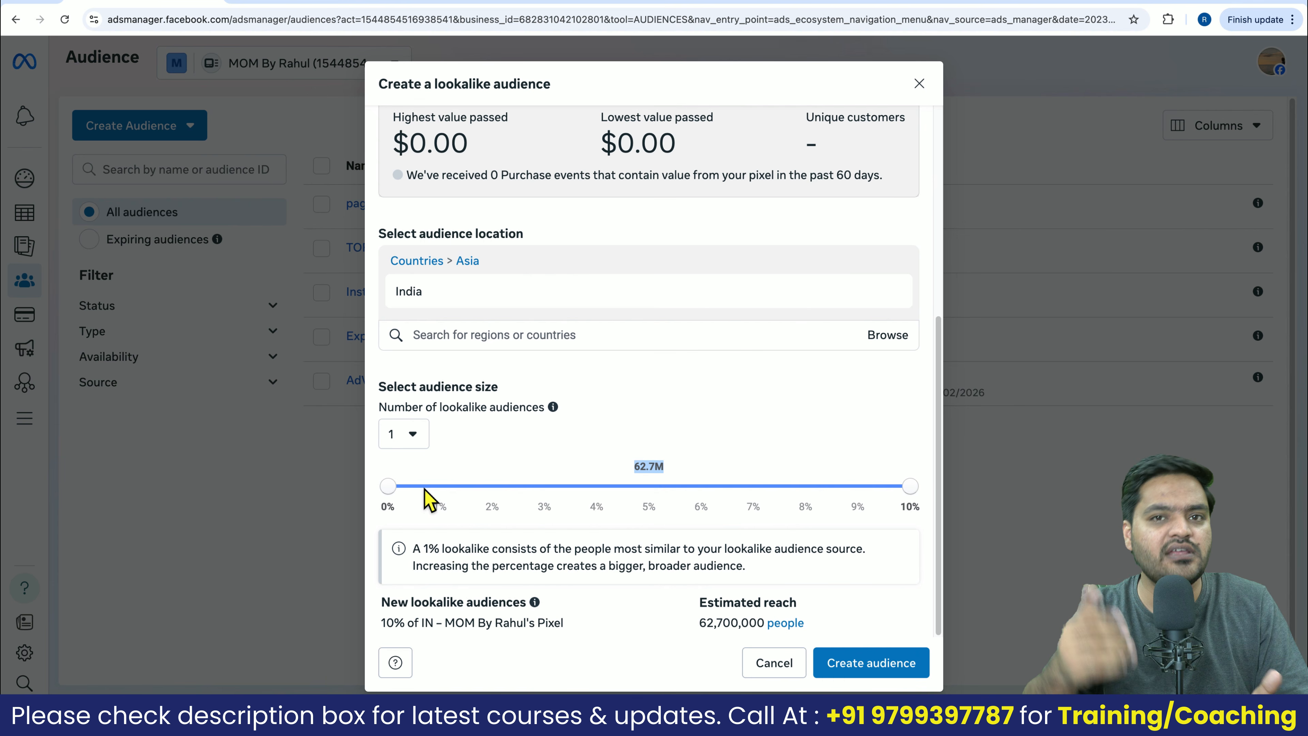
pyautogui.click(431, 501)
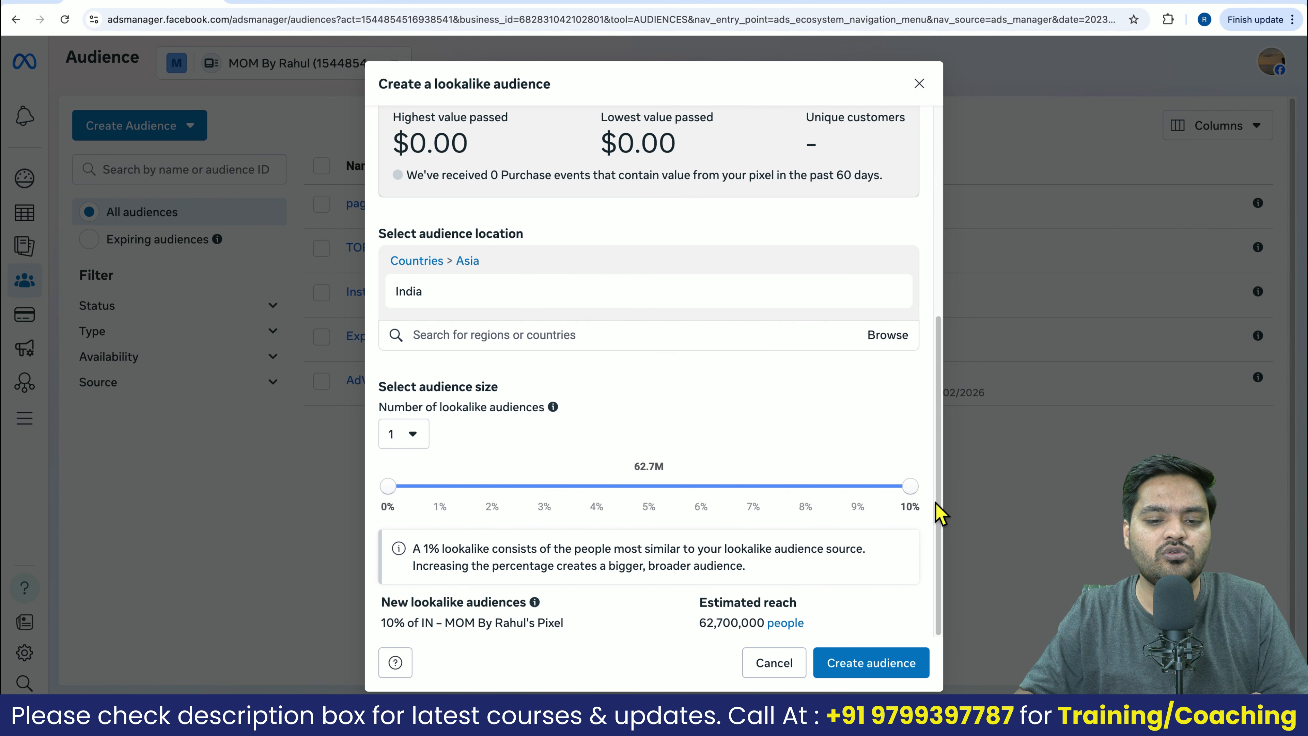
pyautogui.click(441, 487)
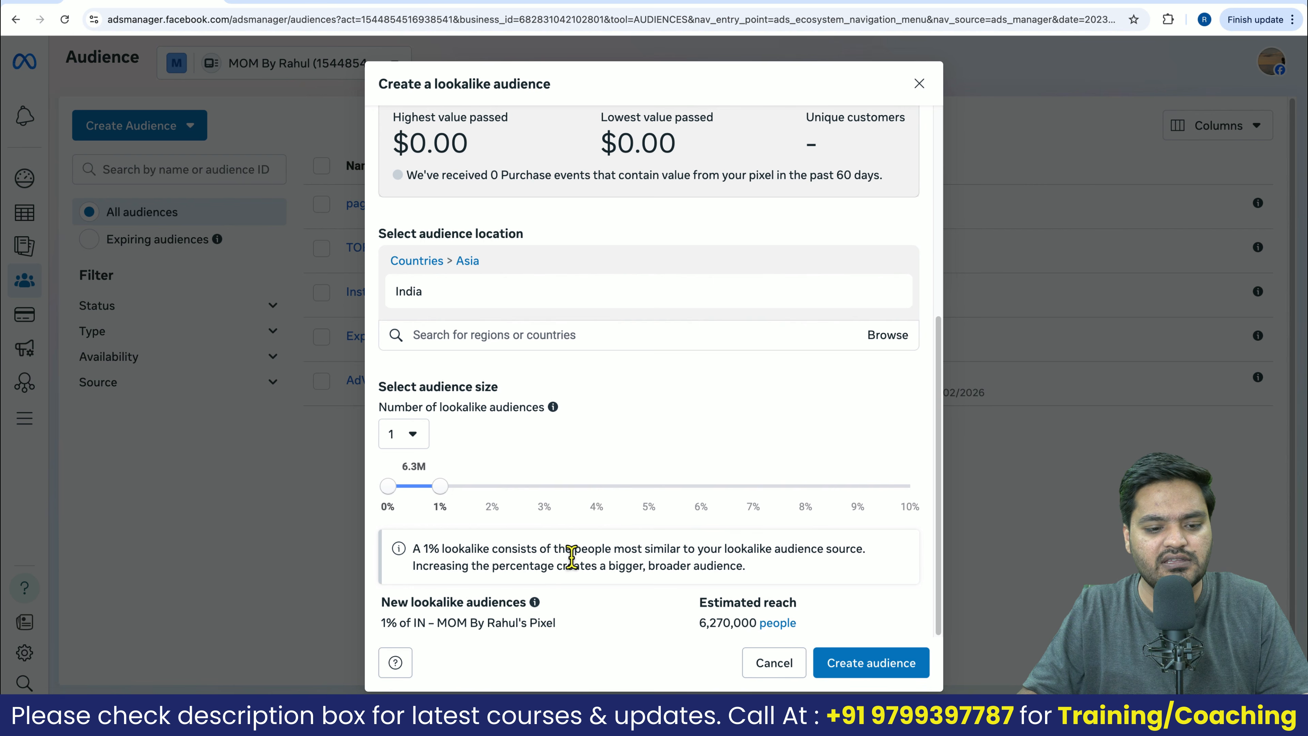
pyautogui.click(895, 679)
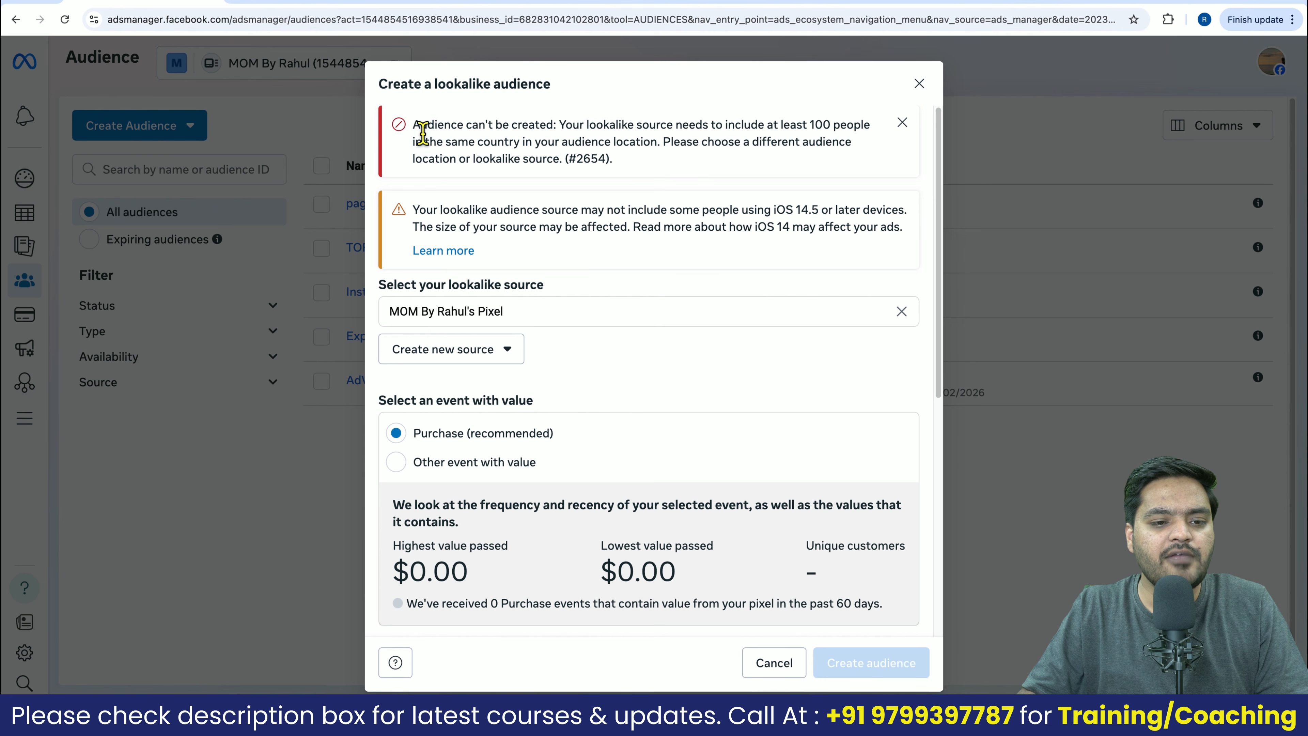
# Read the notice about the requirements for the lookalike source and audience location
pyautogui.moveTo(421, 132); pyautogui.dragTo(842, 138)
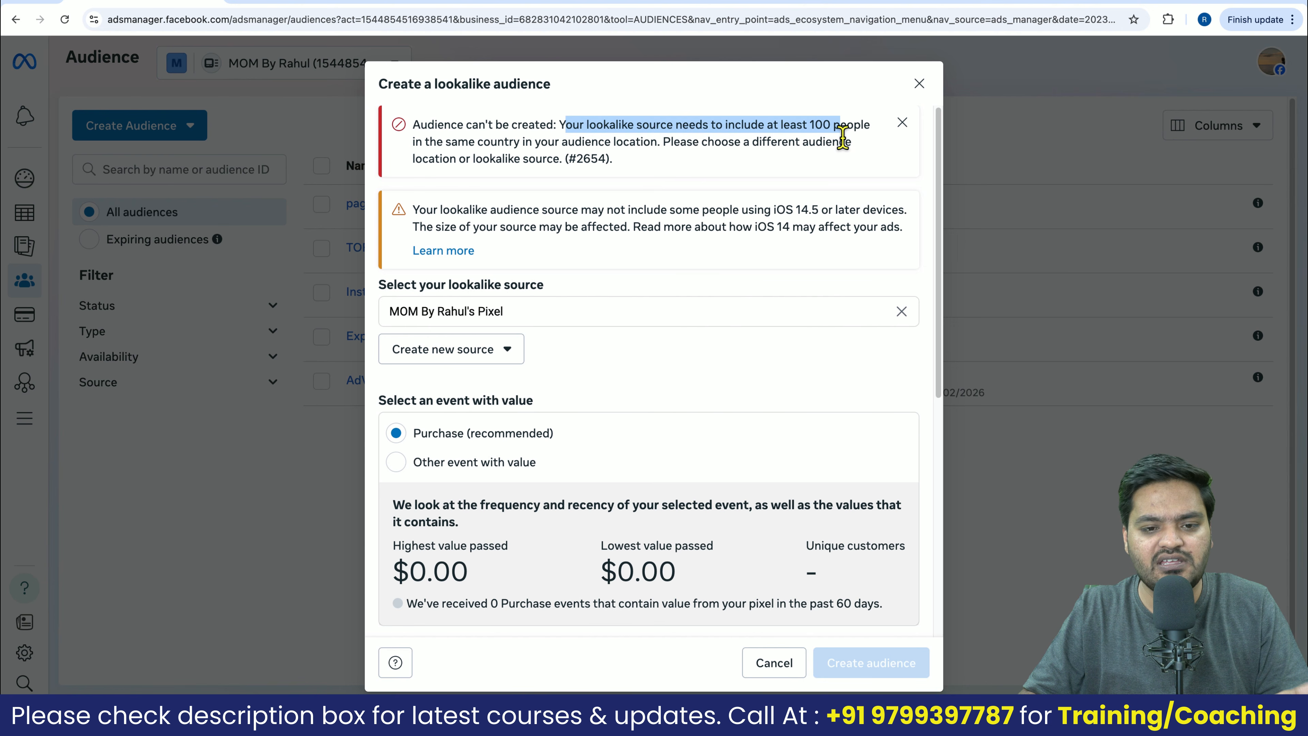
pyautogui.click(842, 138)
pyautogui.moveTo(420, 150); pyautogui.dragTo(657, 169)
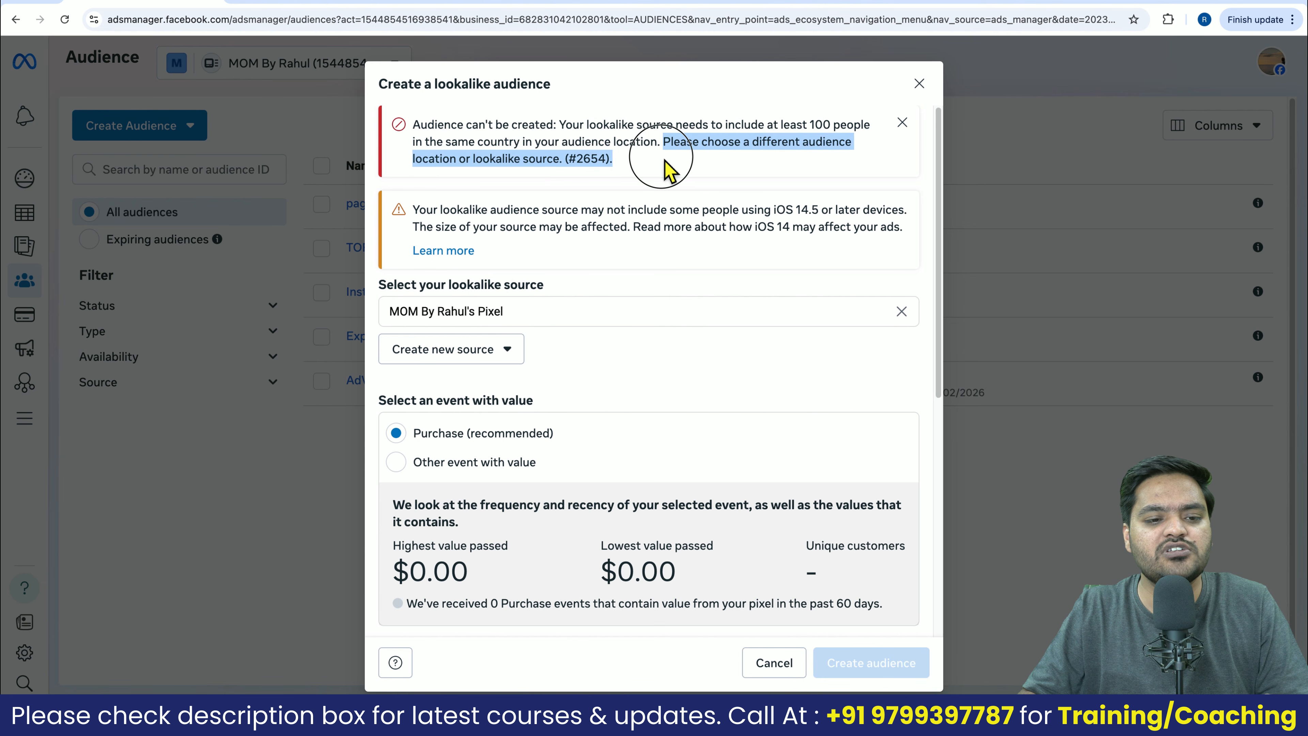
pyautogui.click(665, 175)
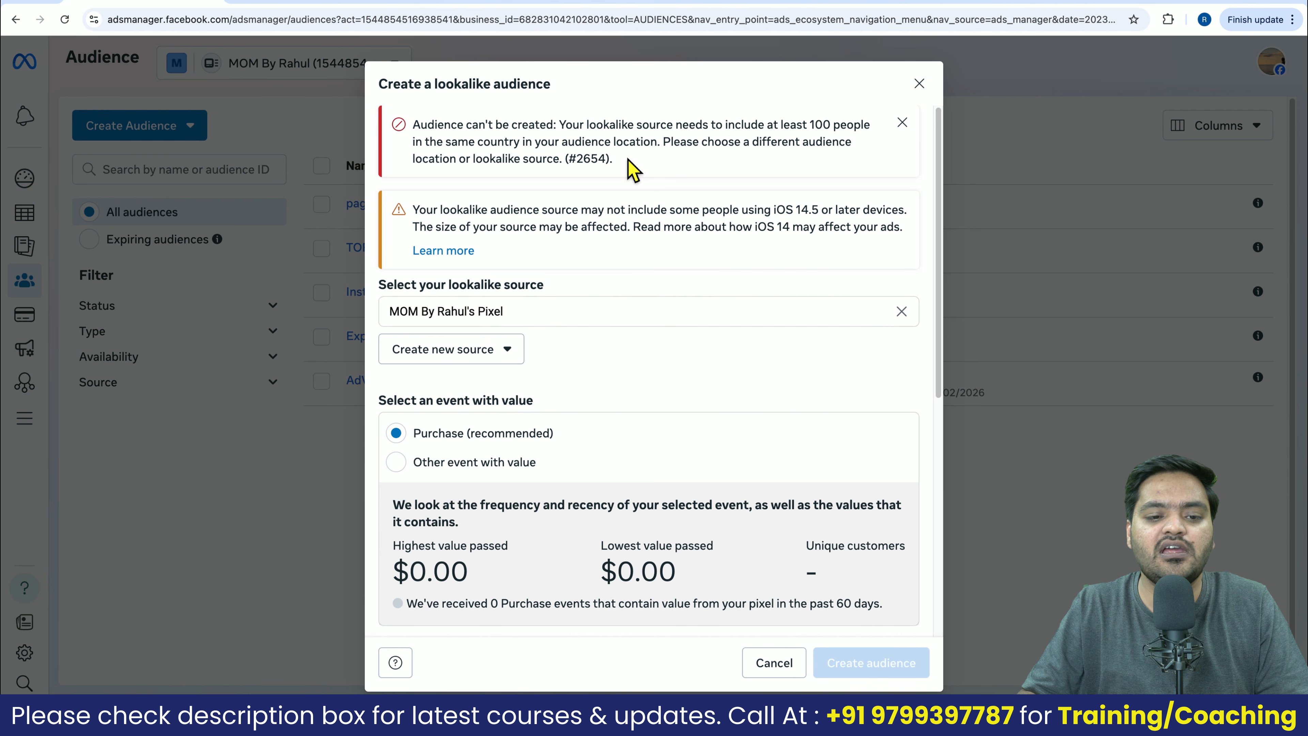
# Review the audience creation error against the selected pixel source, audience location and lookalike size settings
pyautogui.moveTo(613, 159); pyautogui.dragTo(411, 124)
pyautogui.click(420, 131)
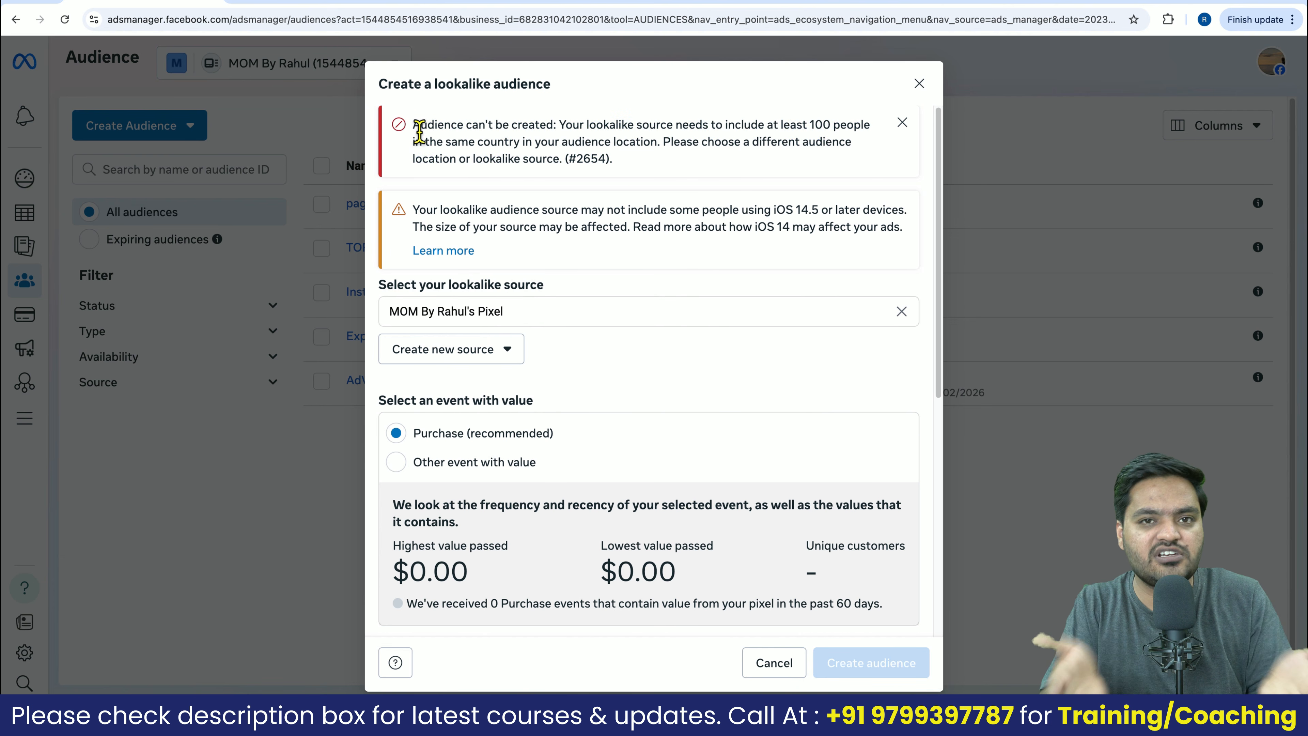
pyautogui.moveTo(613, 160); pyautogui.dragTo(412, 135)
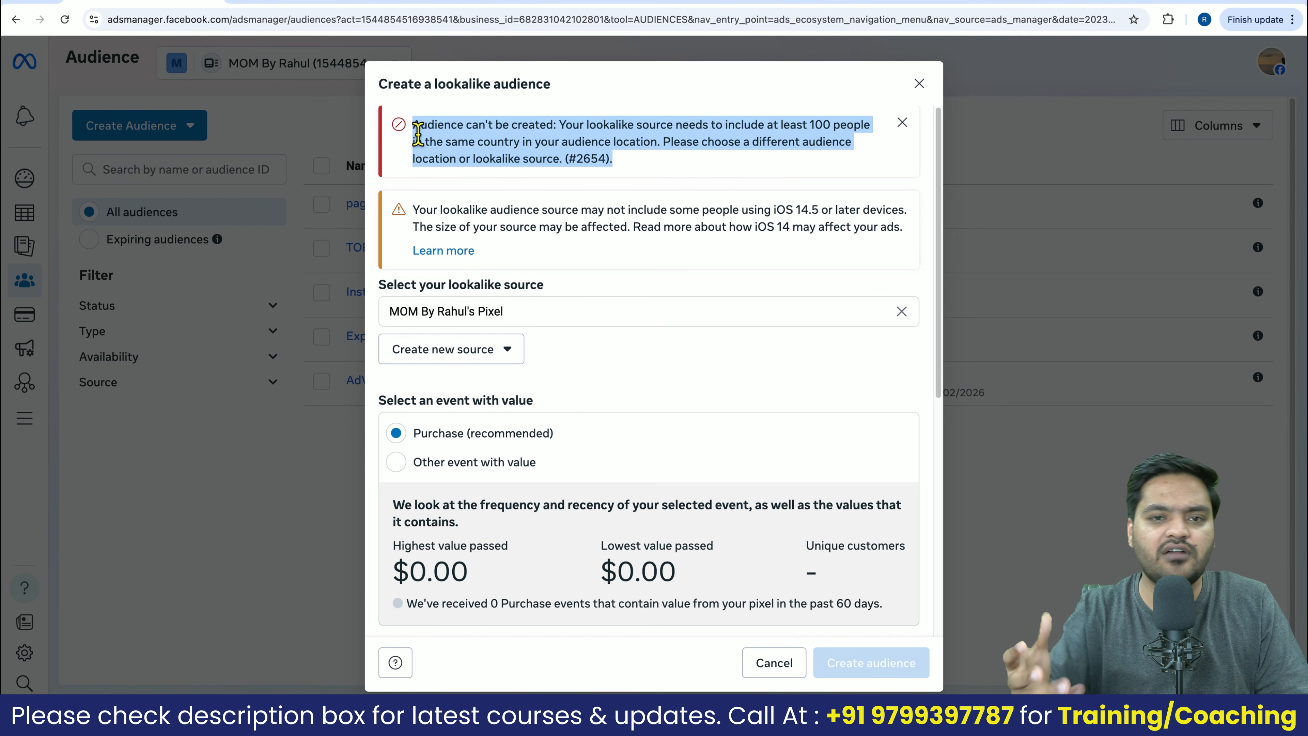
pyautogui.click(613, 161)
pyautogui.scroll(-8, 622, 392)
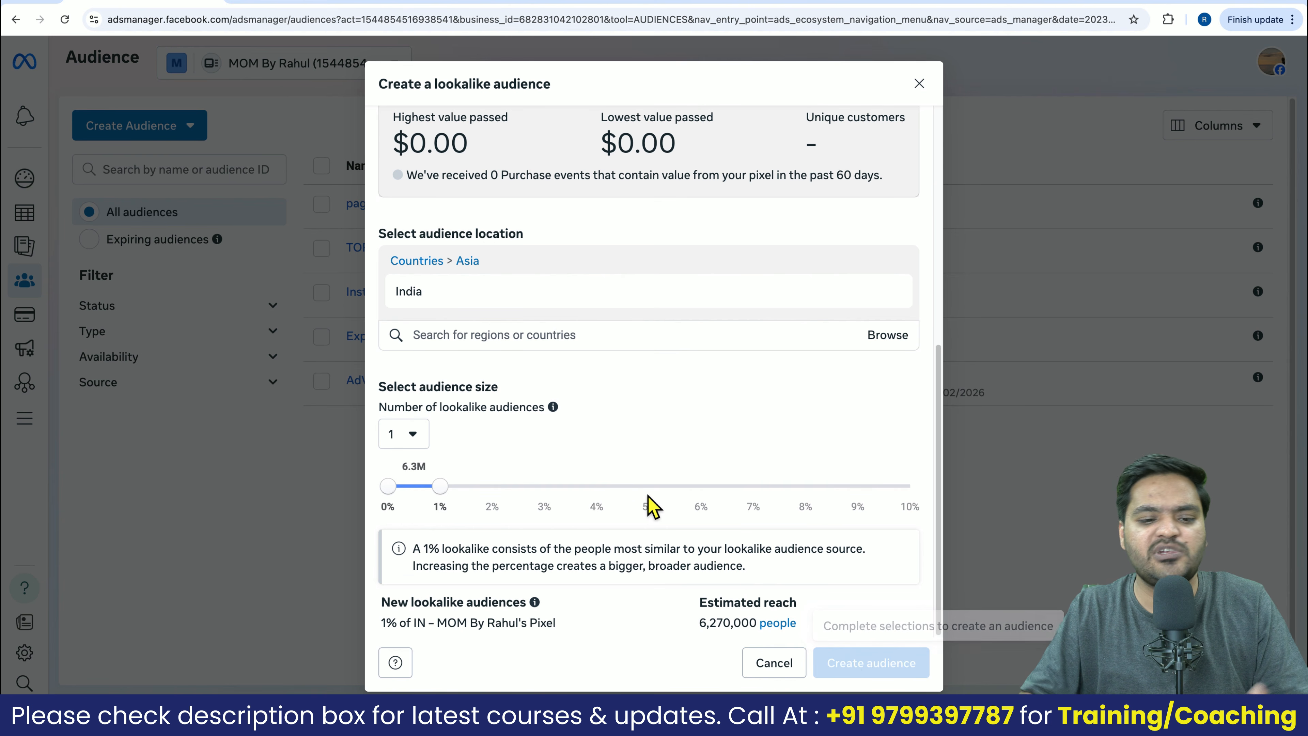
pyautogui.scroll(1, 650, 508)
pyautogui.scroll(8, 650, 508)
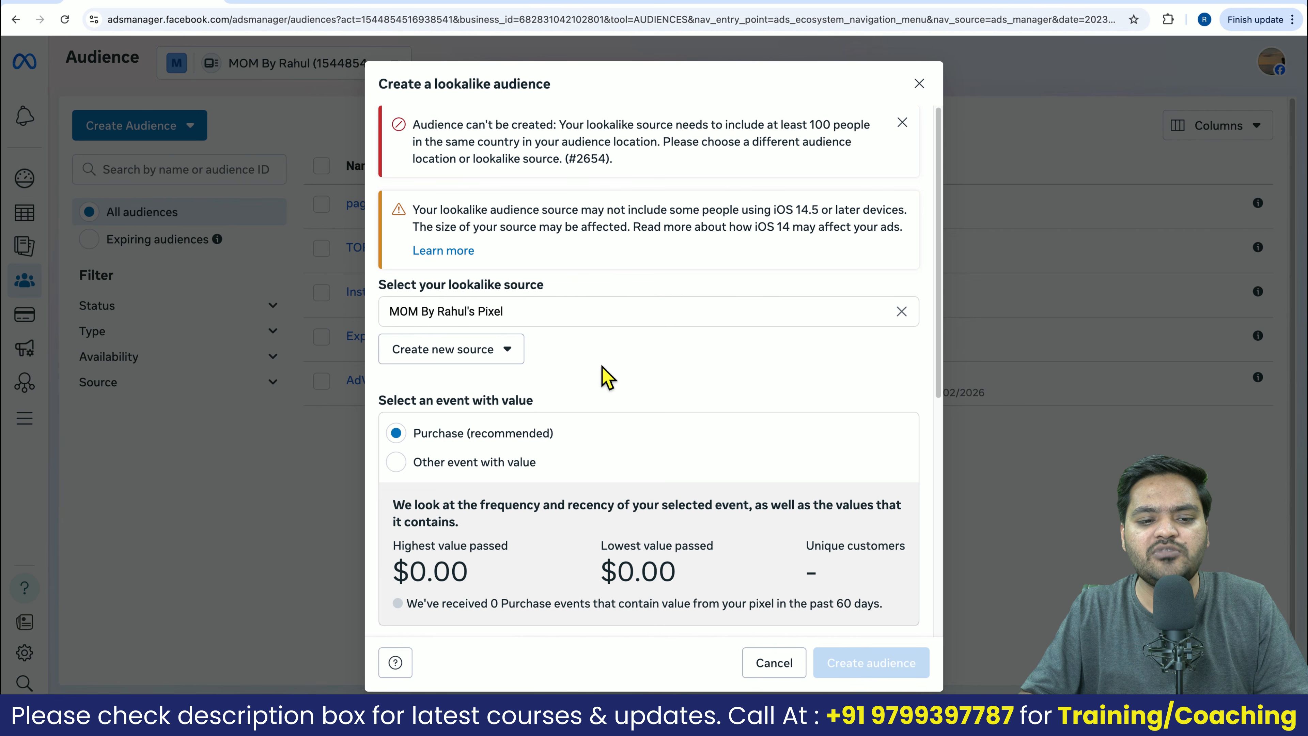
pyautogui.scroll(-8, 618, 466)
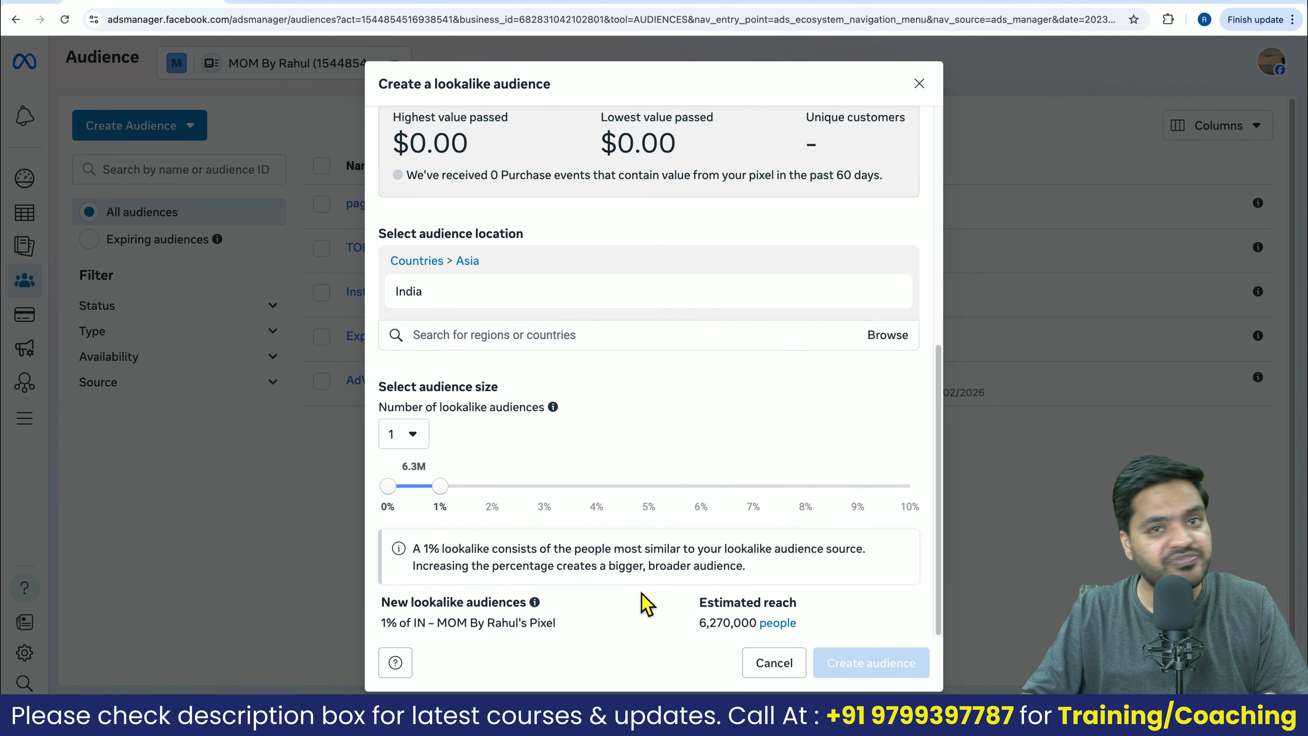
# Discard the pixel-based lookalike draft and start another lookalike audience with a new custom audience as its source
pyautogui.click(919, 84)
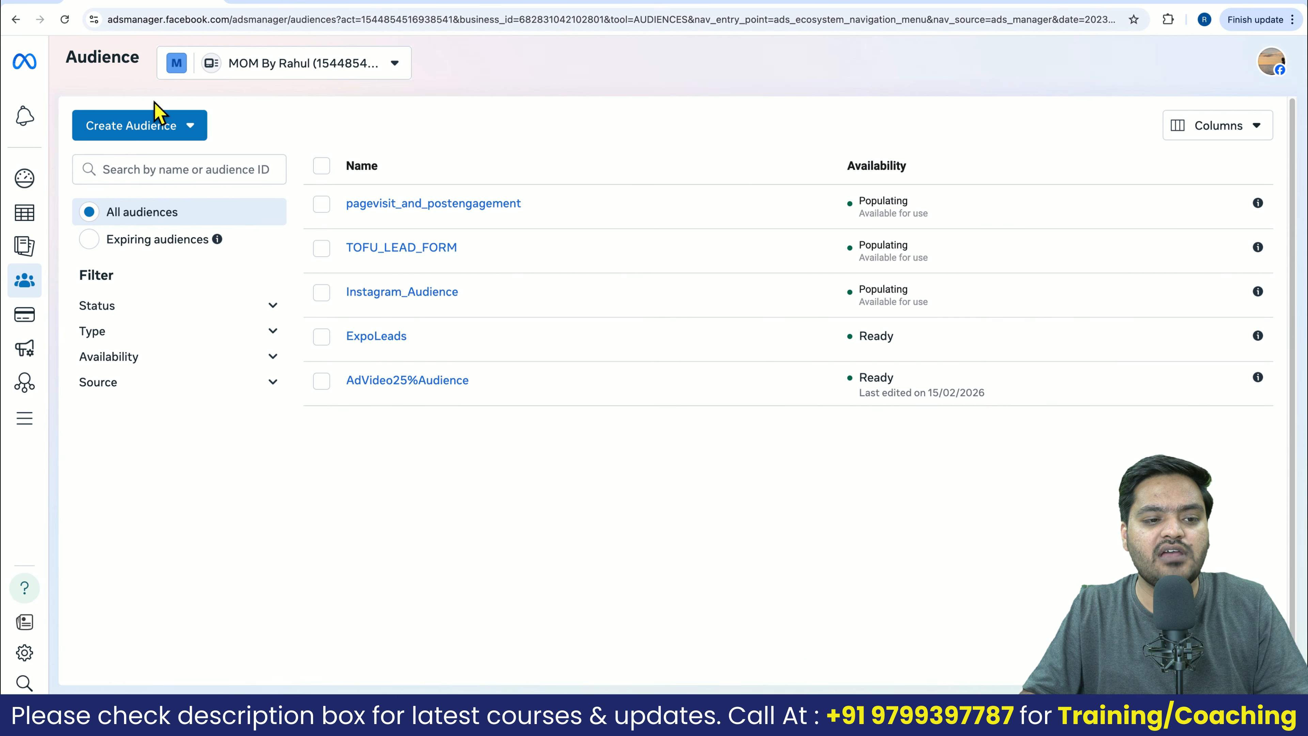
pyautogui.click(164, 132)
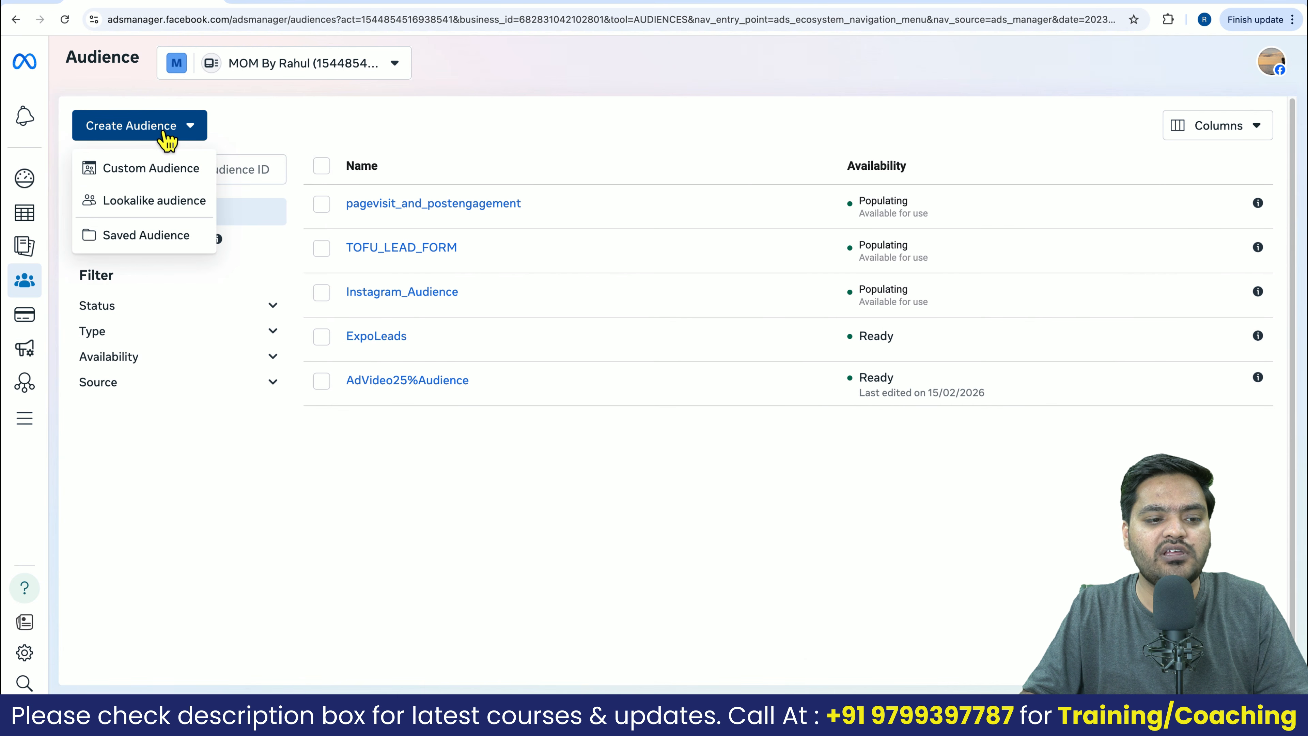
pyautogui.click(164, 208)
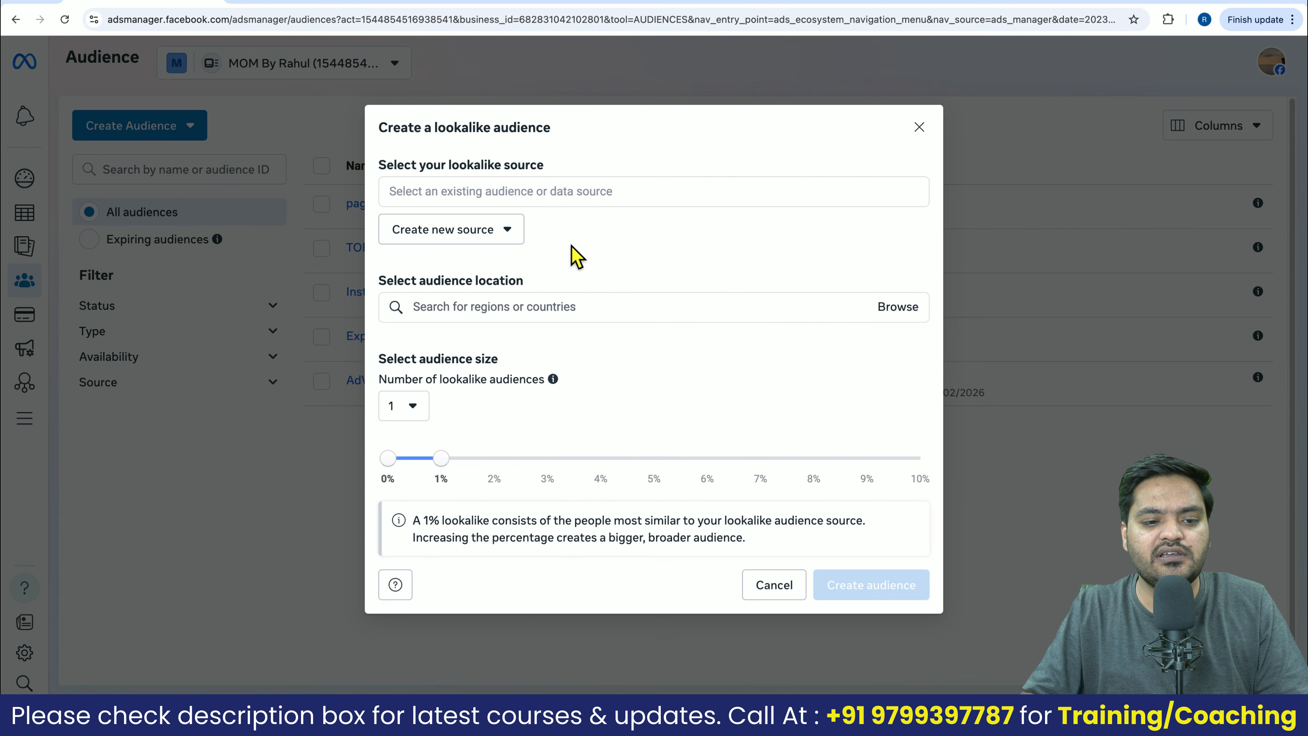
pyautogui.click(495, 233)
pyautogui.click(489, 310)
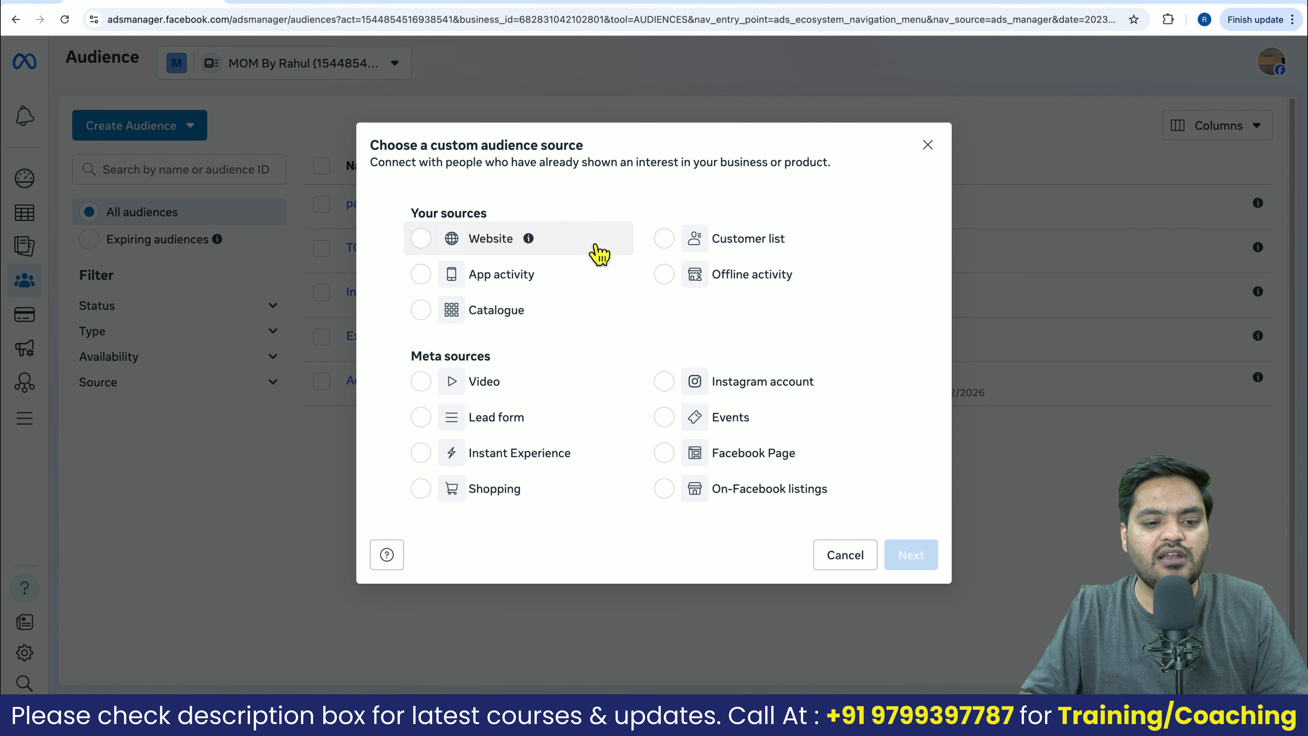